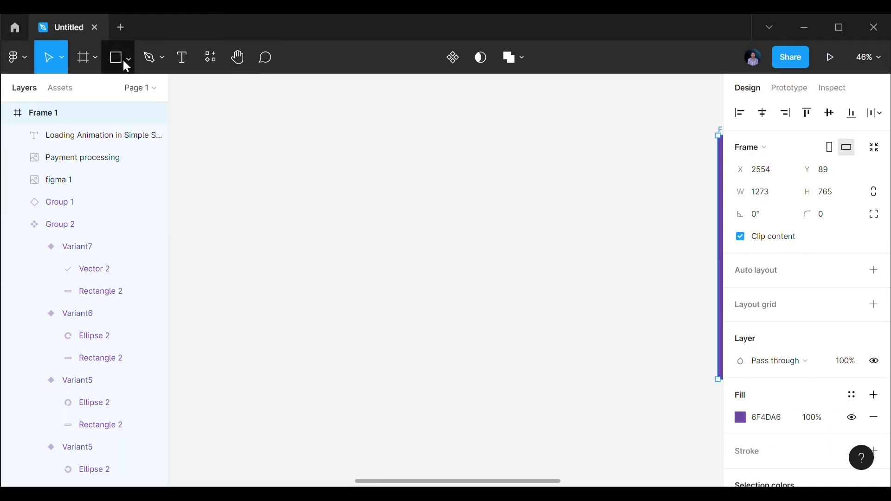
# Step: Draw a rectangle about 293 × 79 on the empty canvas beside the frame and set its corner radius to 12
pyautogui.click(119, 68)
pyautogui.moveTo(267, 135)
pyautogui.mouseDown()
pyautogui.moveTo(274, 155)
pyautogui.moveTo(362, 162)
pyautogui.mouseUp()
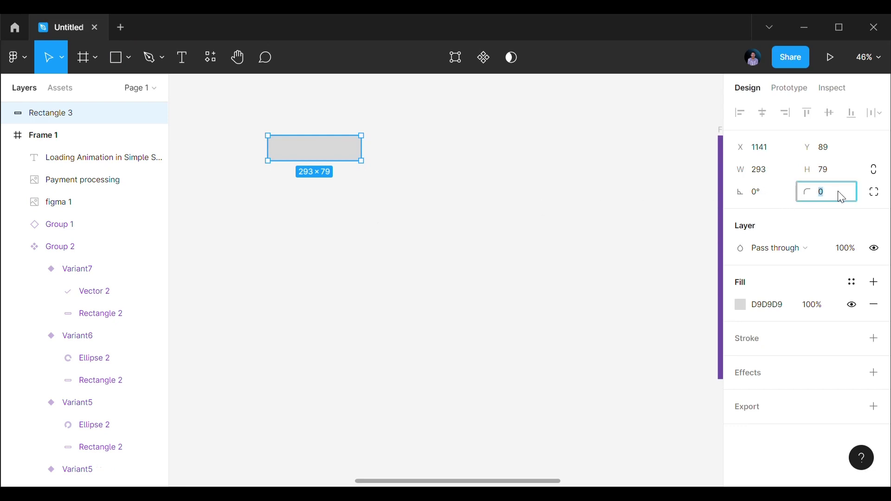
pyautogui.write('2')
pyautogui.click(369, 158)
pyautogui.click(355, 155)
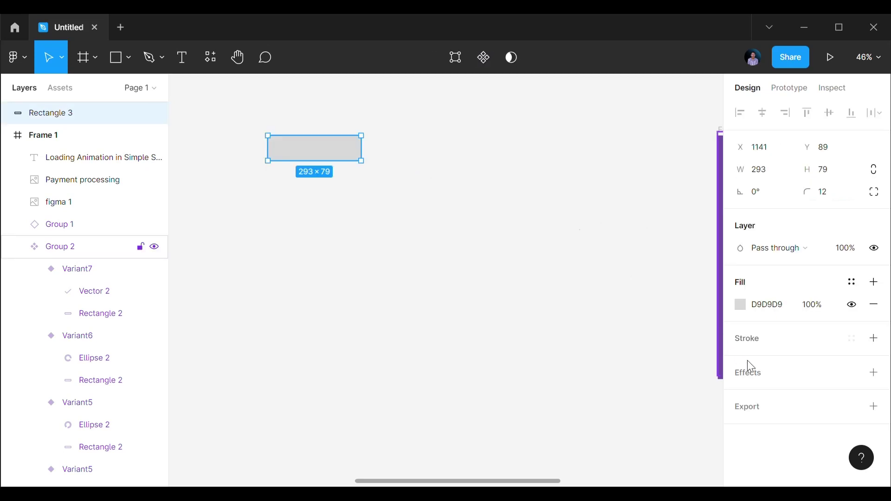
# Step: Fill the new rectangle with the document's blue-violet colour 5D01F4
pyautogui.click(740, 305)
pyautogui.click(677, 361)
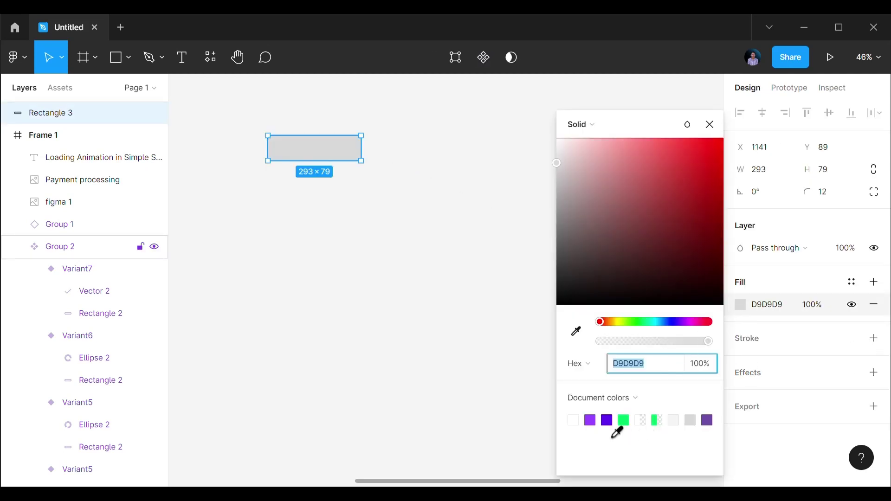
pyautogui.click(607, 422)
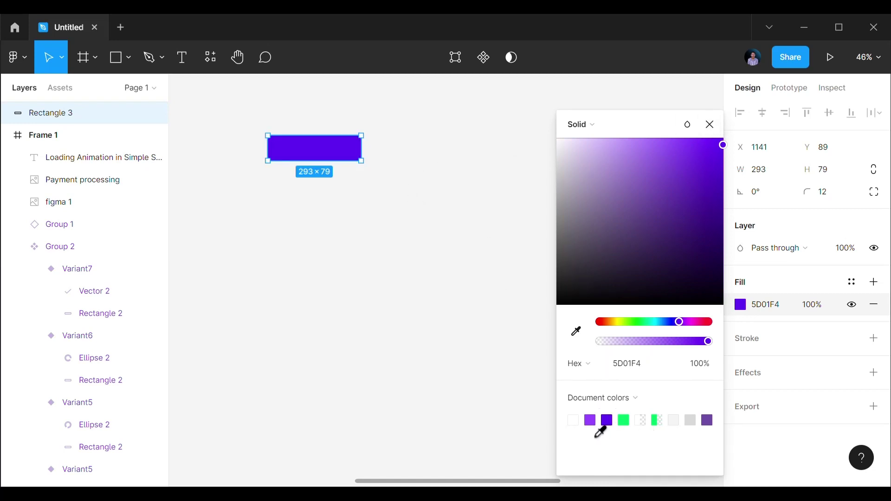
pyautogui.click(593, 423)
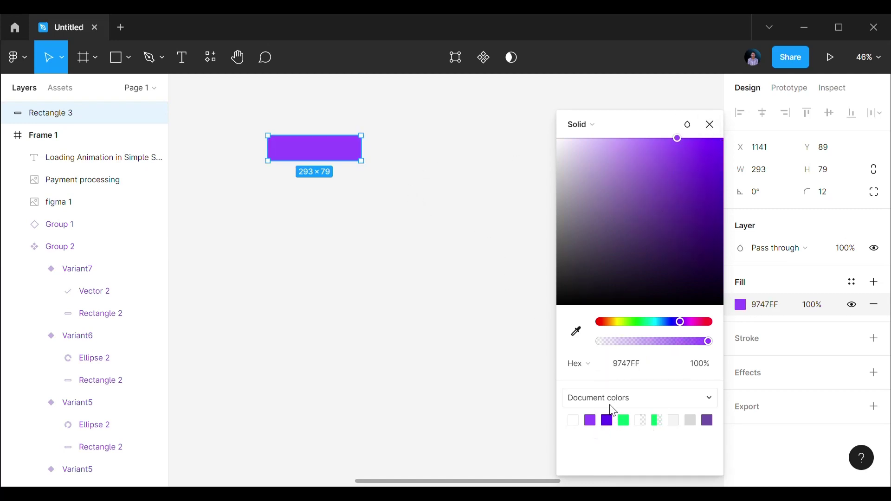
pyautogui.click(606, 420)
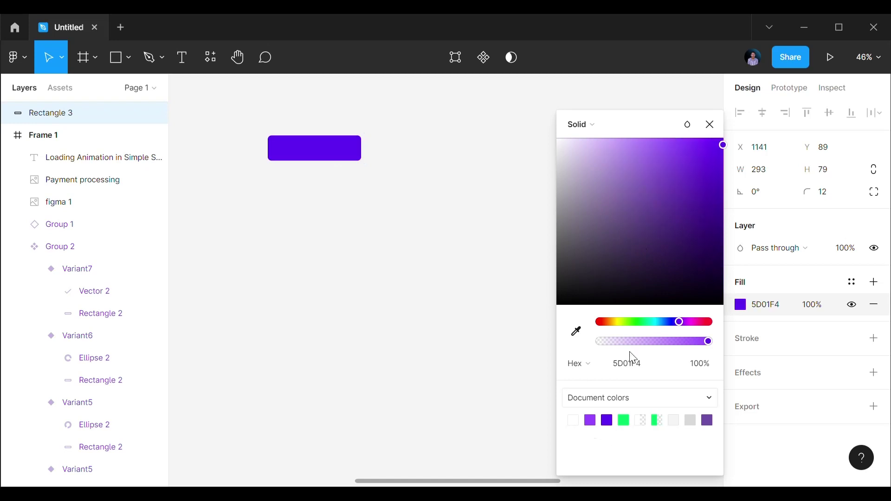
pyautogui.click(711, 124)
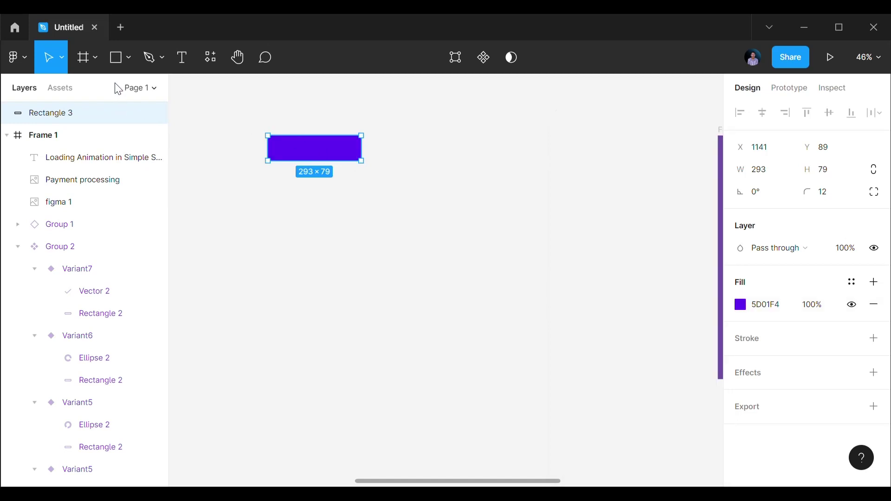
# Step: Add a text layer reading "Confirm" over the violet rectangle
pyautogui.click(182, 58)
pyautogui.click(297, 158)
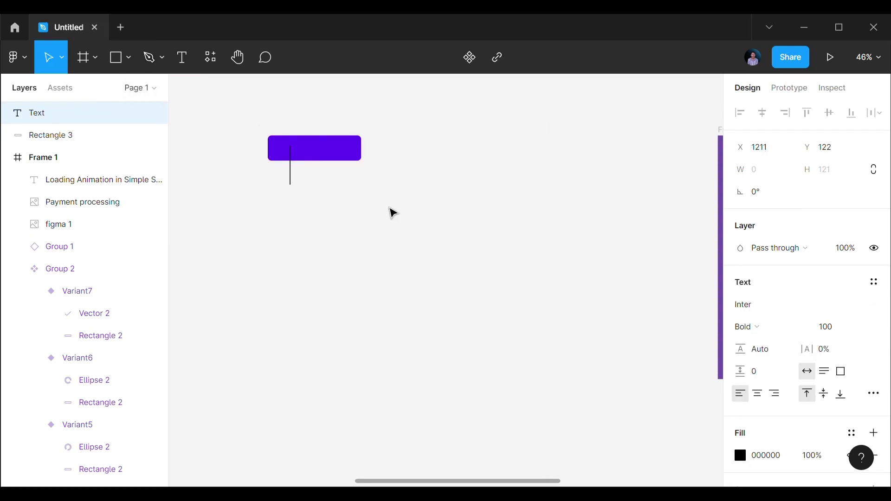
pyautogui.write('Conf')
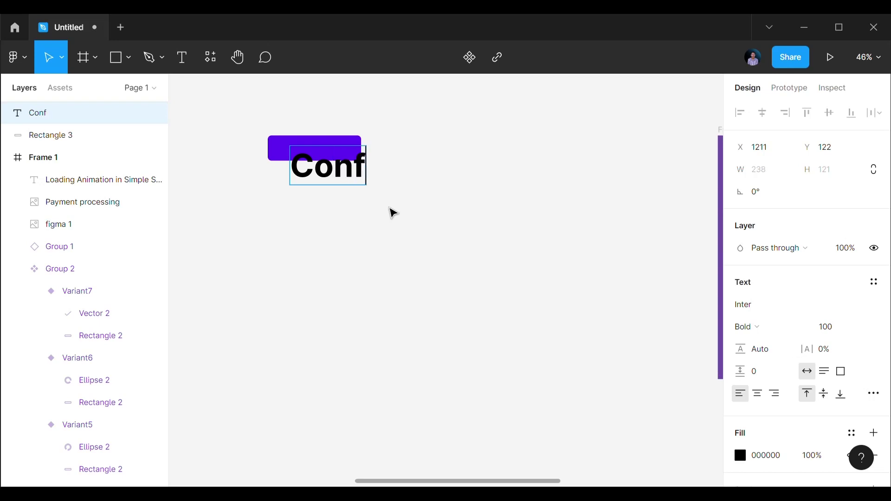
pyautogui.write('irm')
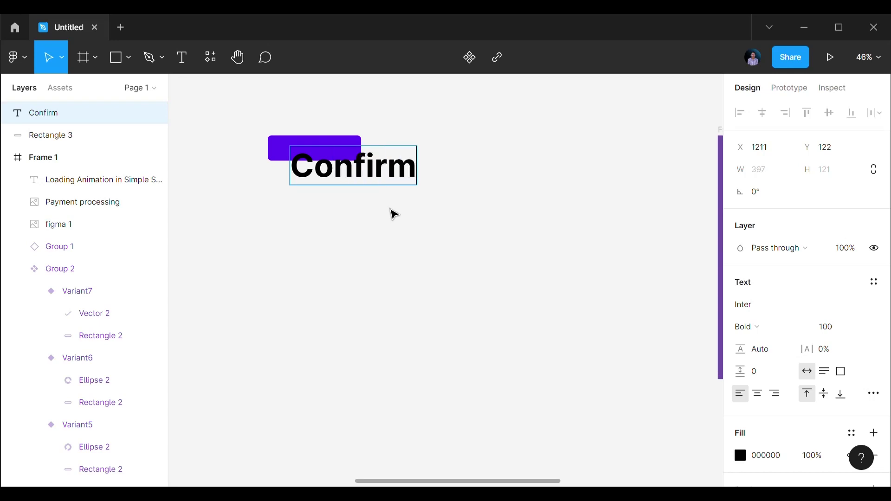
pyautogui.press('Escape')
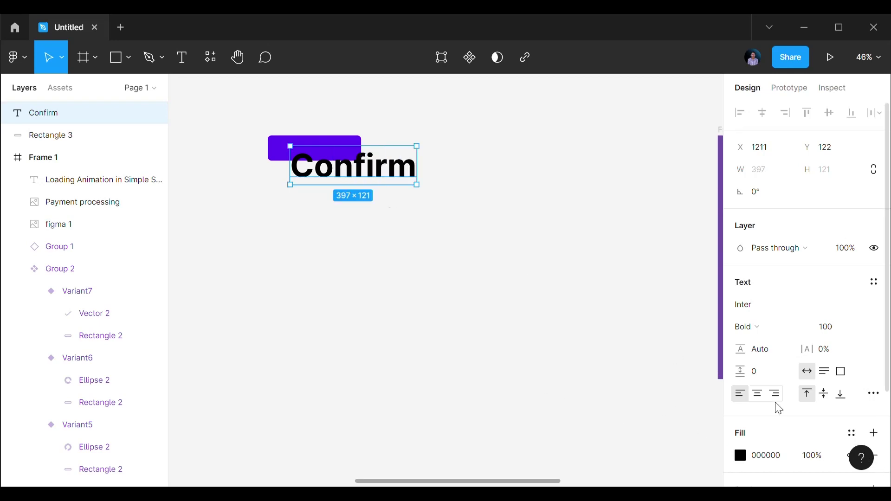
# Step: Reduce the font size of the Confirm text to 45
pyautogui.scroll(-3, 801, 404)
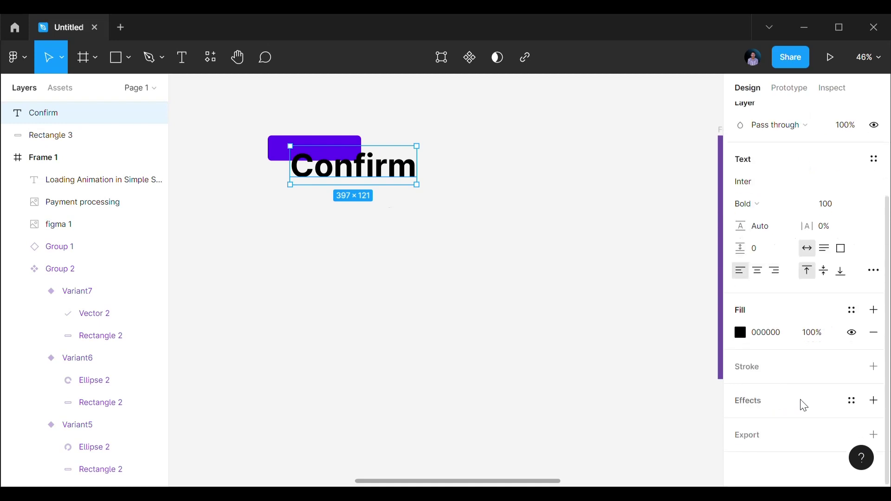
pyautogui.click(839, 213)
pyautogui.press('Down')
pyautogui.press('Down')
pyautogui.press('Down')
pyautogui.press('Down')
pyautogui.press('Down')
pyautogui.press('Down')
pyautogui.press('Down')
pyautogui.press('Down')
pyautogui.press('Down')
pyautogui.press('Down')
pyautogui.press('Down')
pyautogui.press('Down')
pyautogui.press('Down')
pyautogui.press('Down')
pyautogui.press('Down')
pyautogui.press('Down')
pyautogui.press('Down')
pyautogui.press('Down')
pyautogui.press('Down')
pyautogui.press('Down')
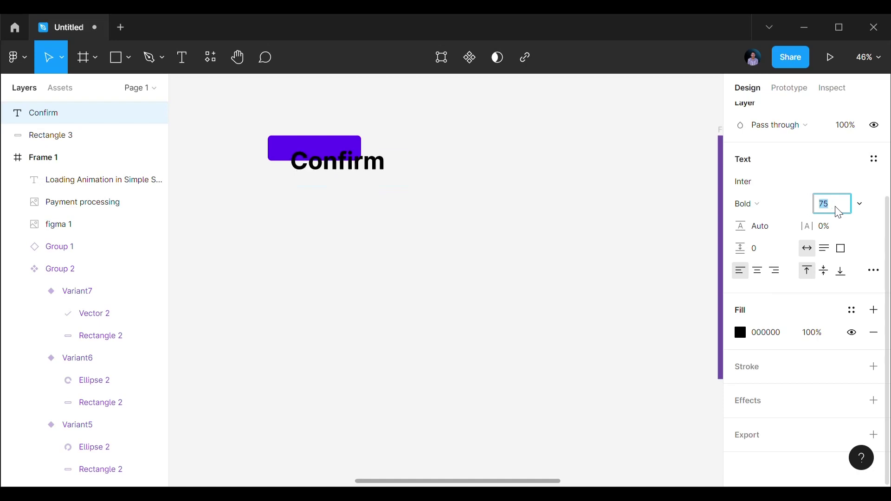
pyautogui.press('Down')
pyautogui.press('Down')
pyautogui.press('Down')
pyautogui.press('Down')
pyautogui.press('Down')
pyautogui.press('Down')
pyautogui.press('Down')
pyautogui.press('Down')
pyautogui.press('Down')
pyautogui.press('Down')
pyautogui.press('Down')
pyautogui.press('Down')
pyautogui.press('Down')
pyautogui.press('Down')
pyautogui.press('Down')
pyautogui.press('Down')
pyautogui.press('Down')
pyautogui.press('Down')
pyautogui.press('Down')
pyautogui.press('Down')
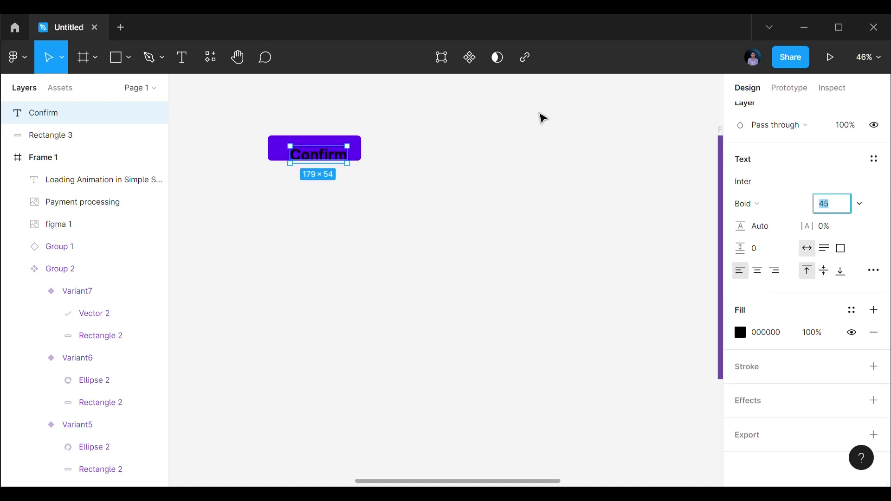
pyautogui.click(396, 183)
# Step: Center the Confirm text horizontally on the rectangle and nudge it up 20 px so it sits inside the button
pyautogui.click(336, 162)
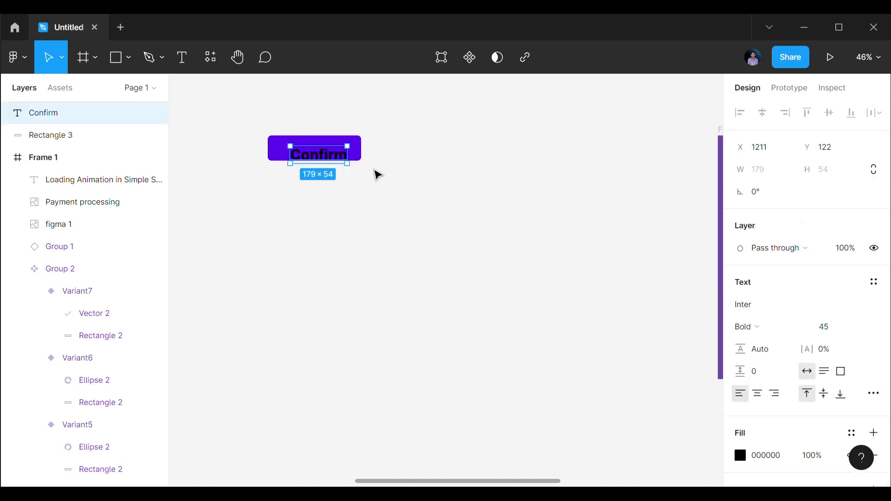
pyautogui.keyDown('shift'); pyautogui.click(276, 147); pyautogui.keyUp('shift')
pyautogui.click(762, 112)
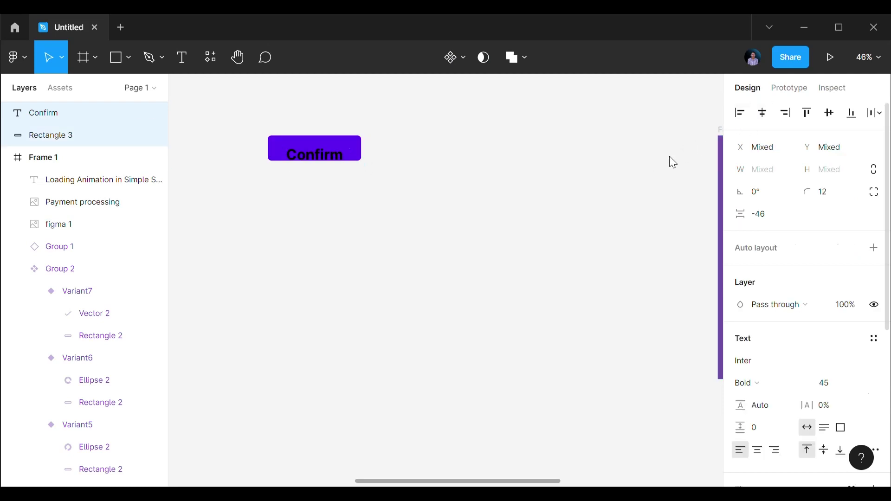
pyautogui.click(441, 209)
pyautogui.click(343, 161)
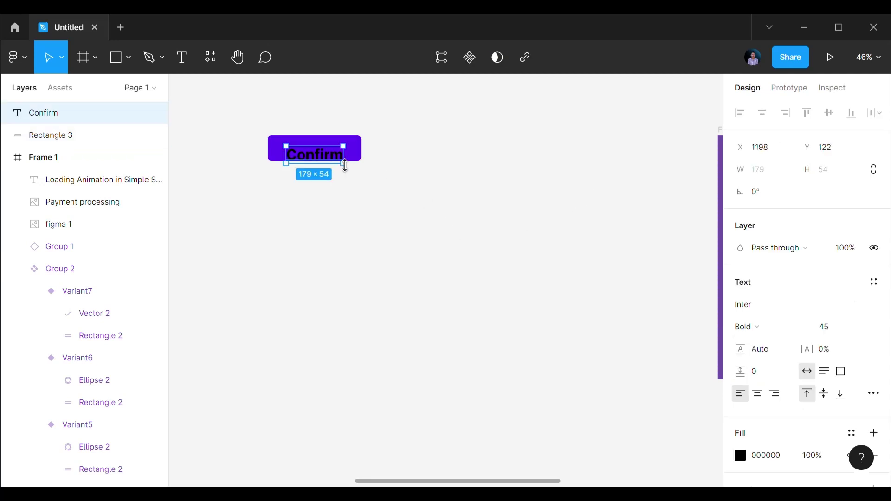
pyautogui.hotkey('shift', 'Up')
pyautogui.hotkey('shift', 'Up')
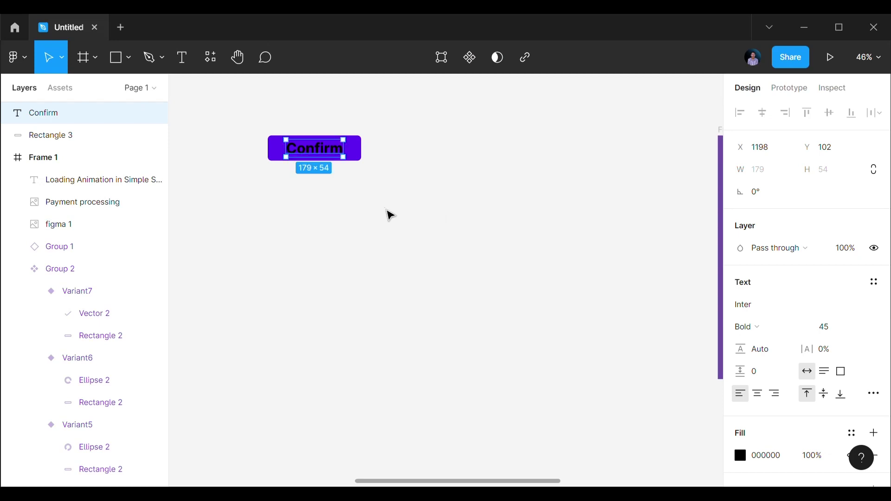
# Step: Change the Confirm text's fill to white (FFFFFF)
pyautogui.scroll(-3, 752, 402)
pyautogui.click(741, 334)
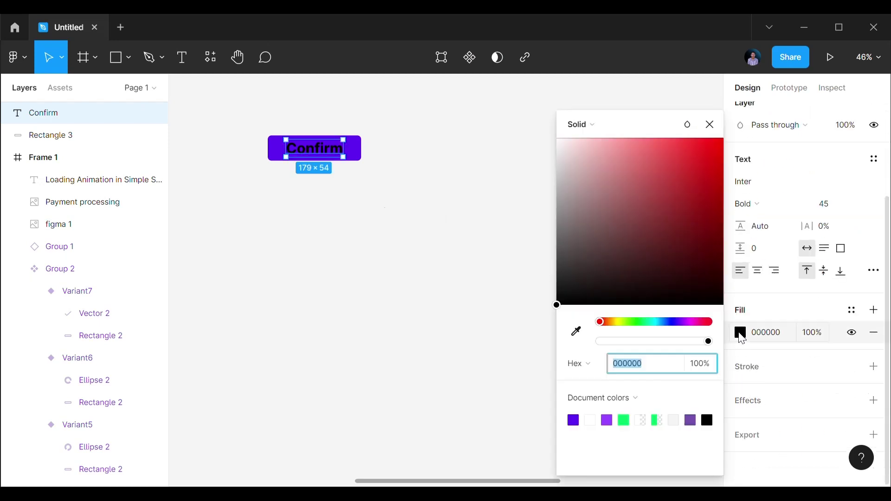
pyautogui.click(590, 422)
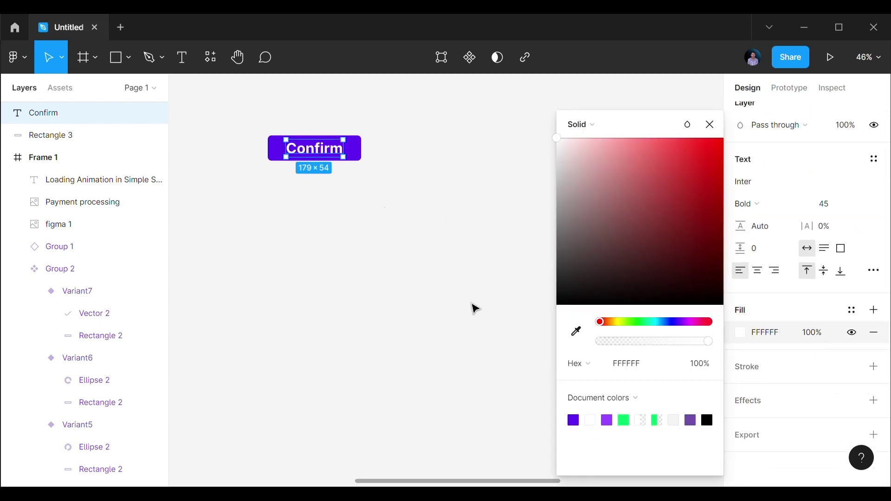
pyautogui.click(476, 308)
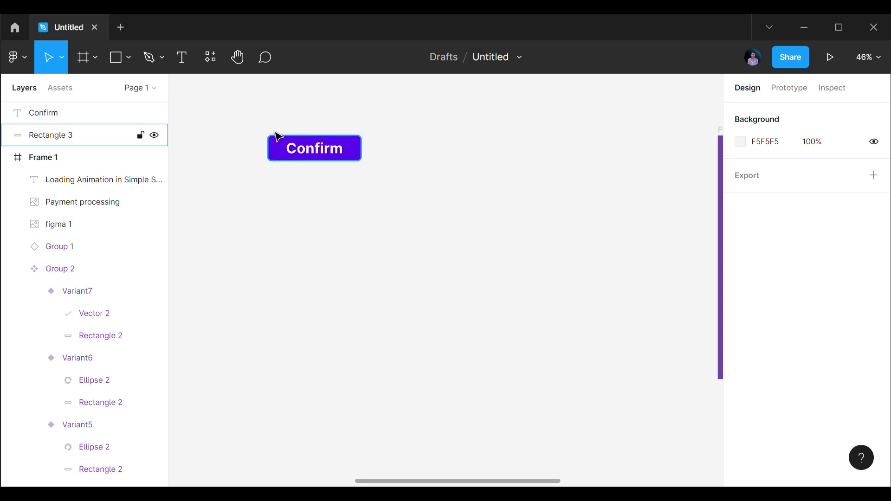
# Step: Group the Confirm text with its rectangle, turn the group into a component and add a second variant
pyautogui.moveTo(273, 126); pyautogui.dragTo(396, 188)
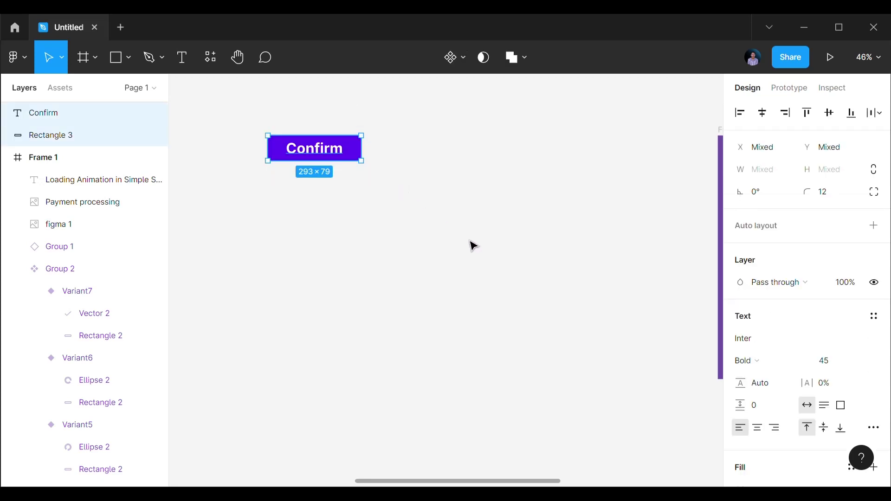
pyautogui.hotkey('ctrl', 'g')
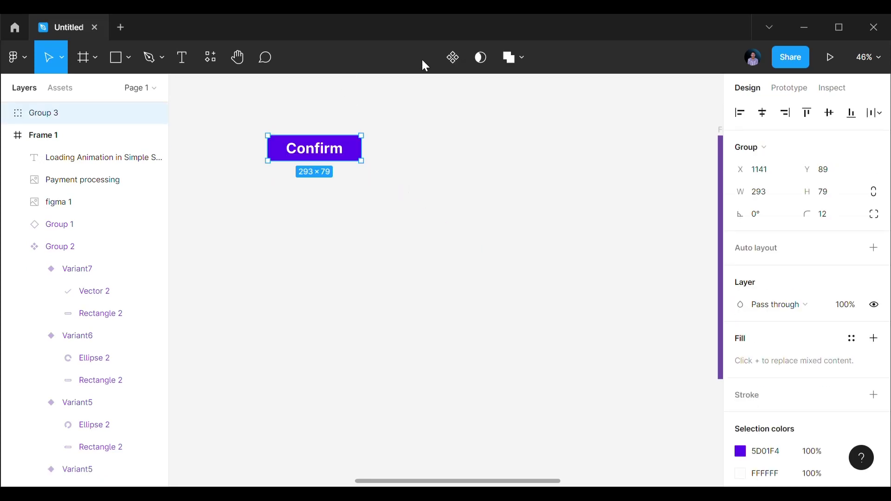
pyautogui.click(453, 61)
pyautogui.click(452, 60)
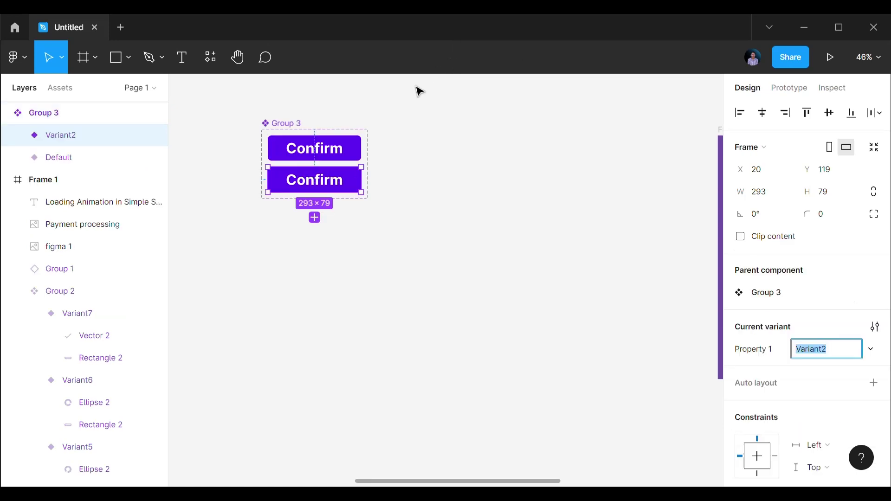
# Step: Extend the button's component set downward to a height of about 814 and shift the whole set slightly down
pyautogui.moveTo(361, 206)
pyautogui.mouseDown()
pyautogui.moveTo(361, 291)
pyautogui.moveTo(362, 199)
pyautogui.mouseUp()
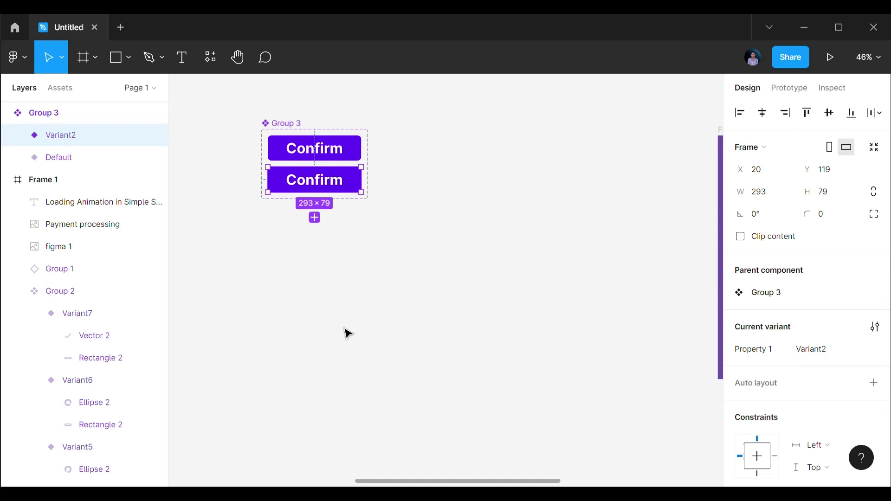
pyautogui.click(287, 123)
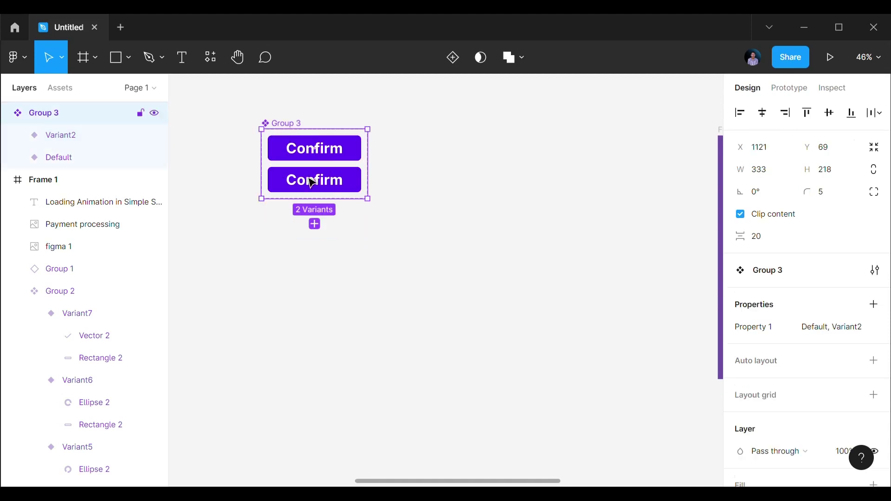
pyautogui.moveTo(344, 206); pyautogui.dragTo(332, 388)
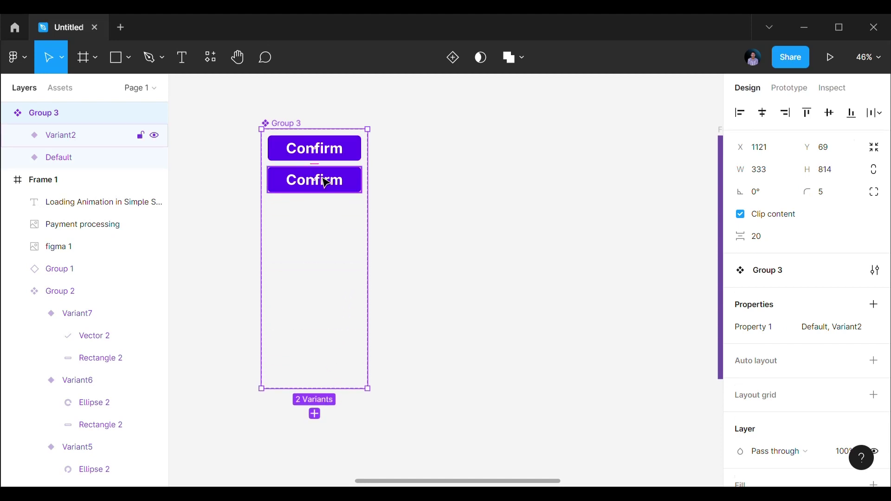
pyautogui.moveTo(323, 179); pyautogui.dragTo(332, 201)
# Step: Delete the Confirm text from the button's second variant
pyautogui.click(332, 196)
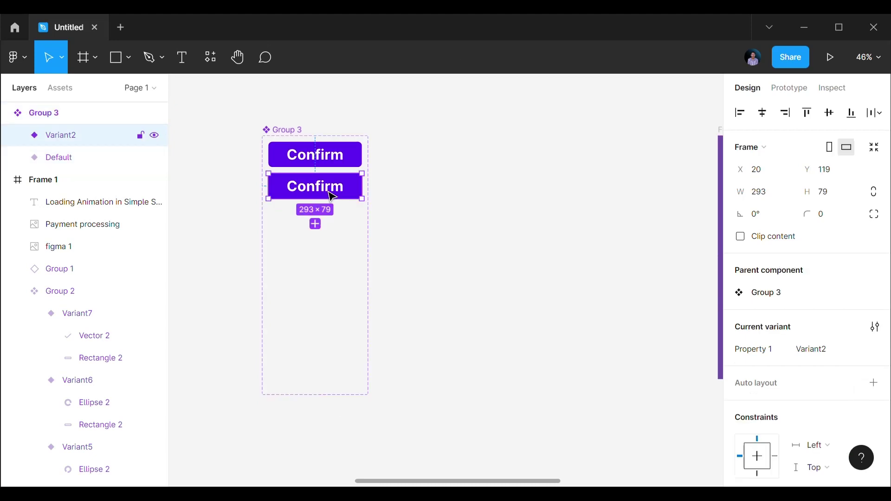
pyautogui.doubleClick(323, 193)
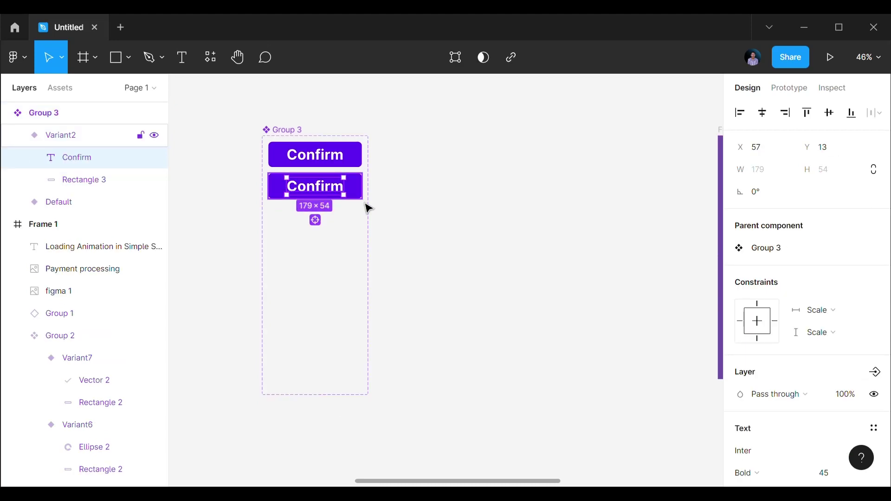
pyautogui.press('Delete')
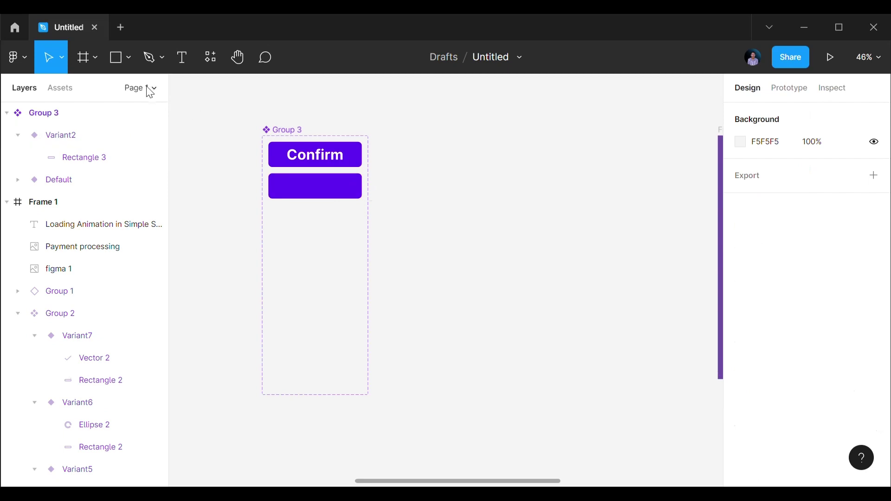
# Step: Draw a circle about 182 × 182 over the second variant and shape it into an open ring with -87.5% sweep and 79.95% ratio
pyautogui.click(128, 59)
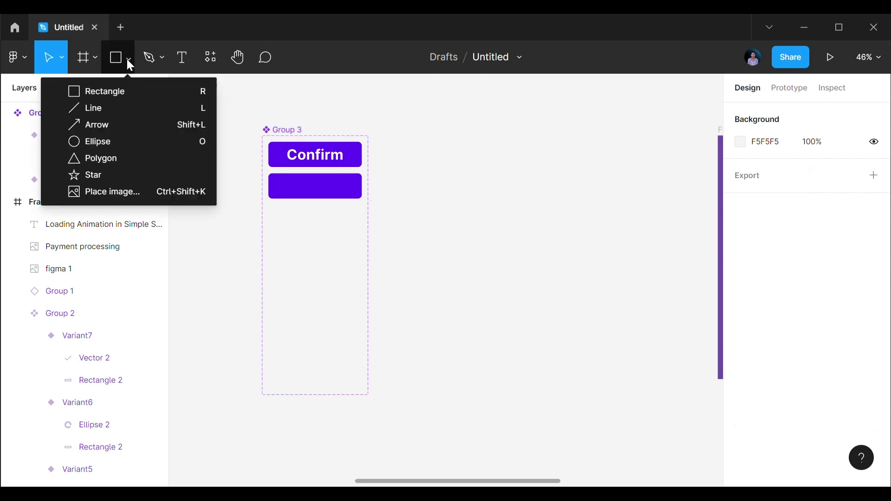
pyautogui.click(112, 140)
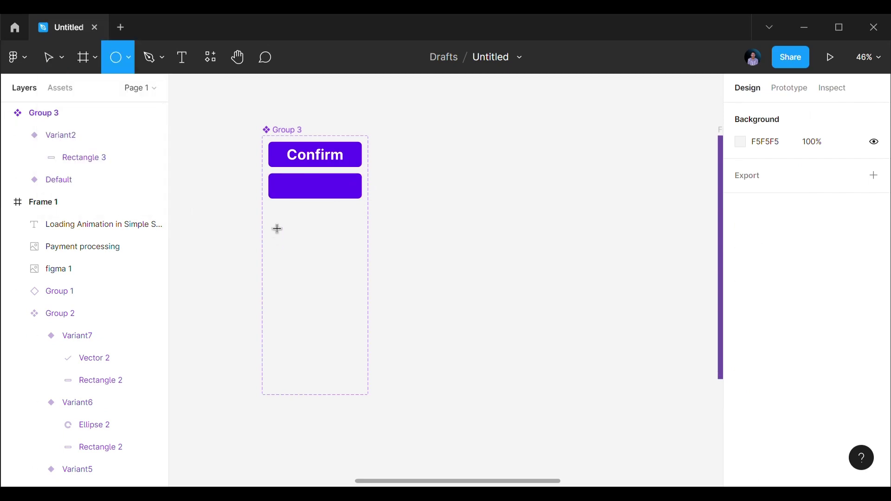
pyautogui.moveTo(305, 187); pyautogui.dragTo(346, 234)
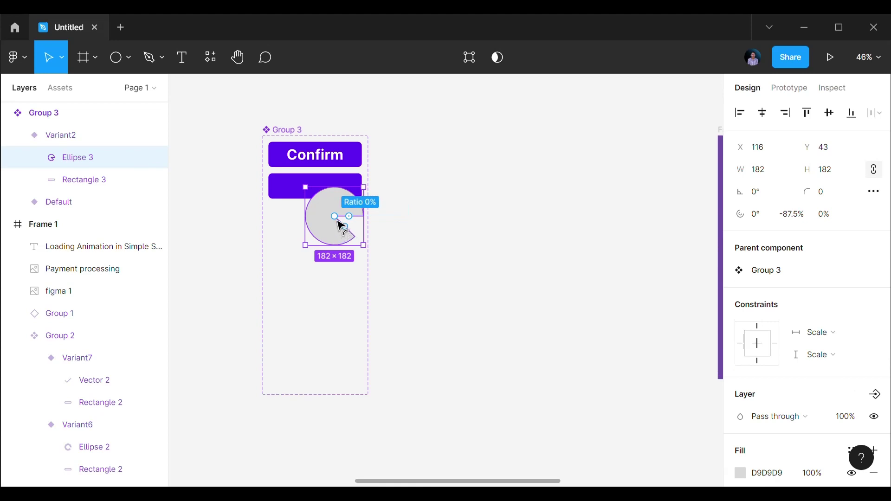
pyautogui.moveTo(341, 226); pyautogui.dragTo(318, 209)
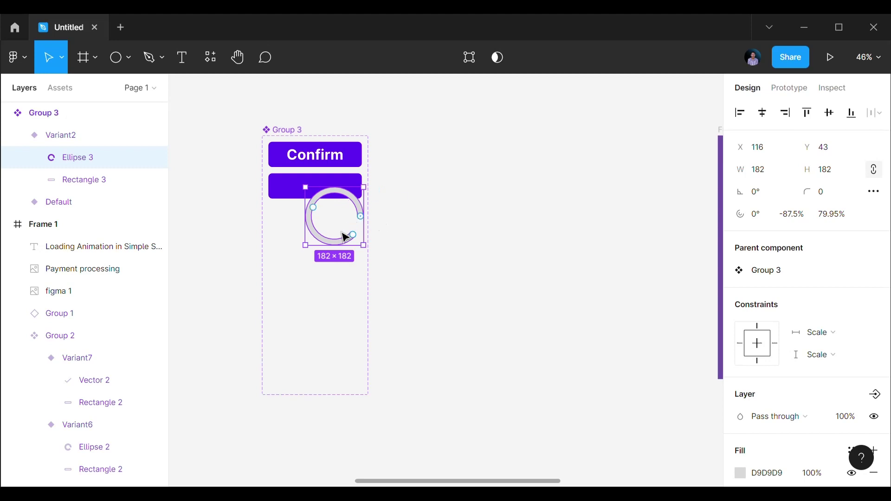
pyautogui.moveTo(341, 246); pyautogui.dragTo(328, 233)
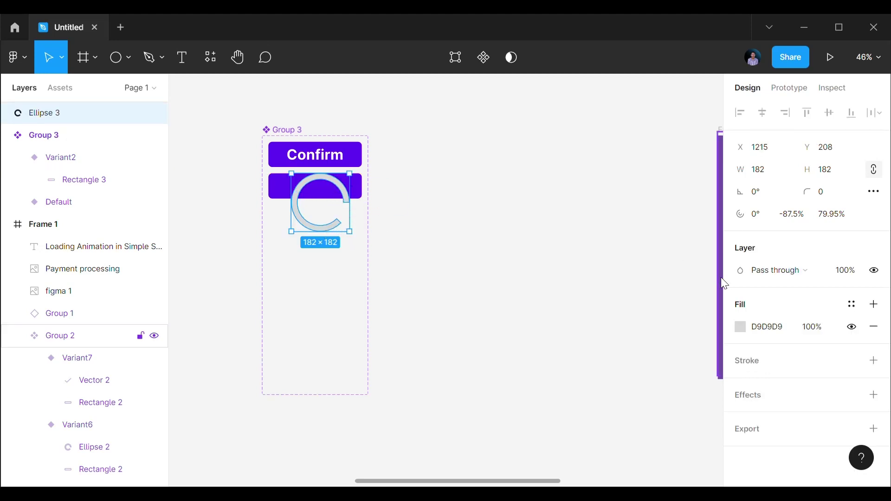
# Step: Change the ring's fill from solid to an Angular gradient
pyautogui.click(741, 327)
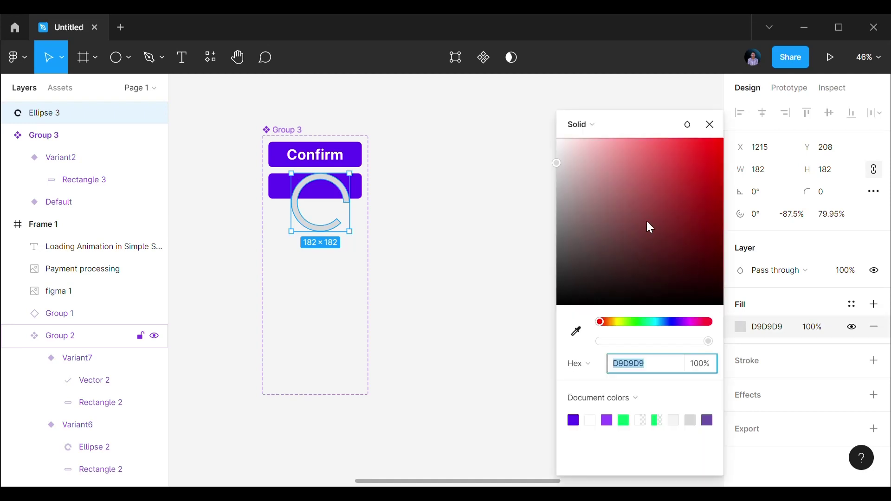
pyautogui.click(588, 128)
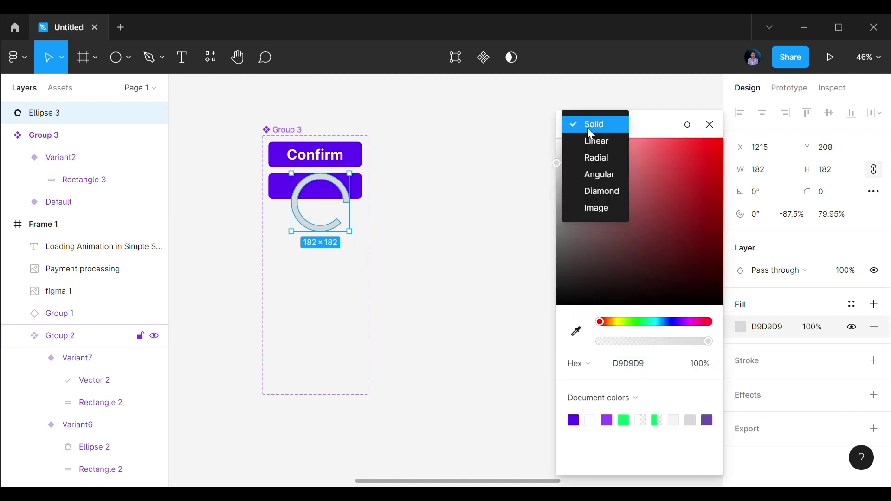
pyautogui.click(597, 175)
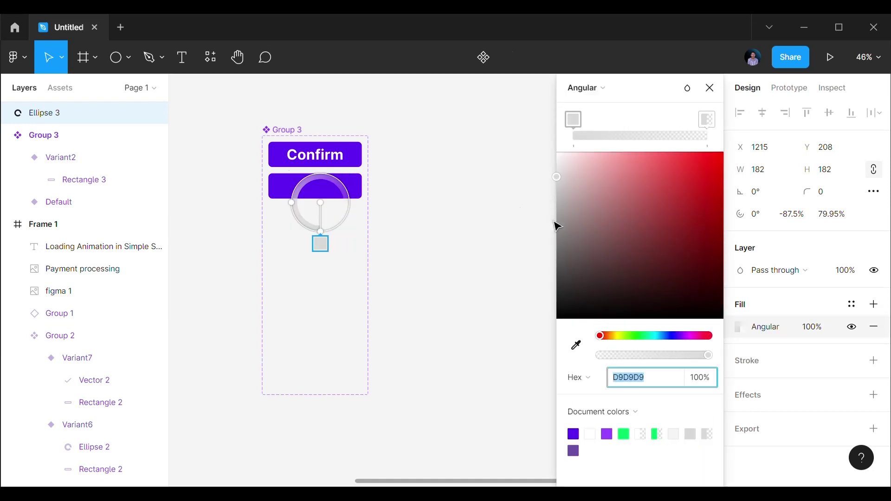
pyautogui.click(327, 253)
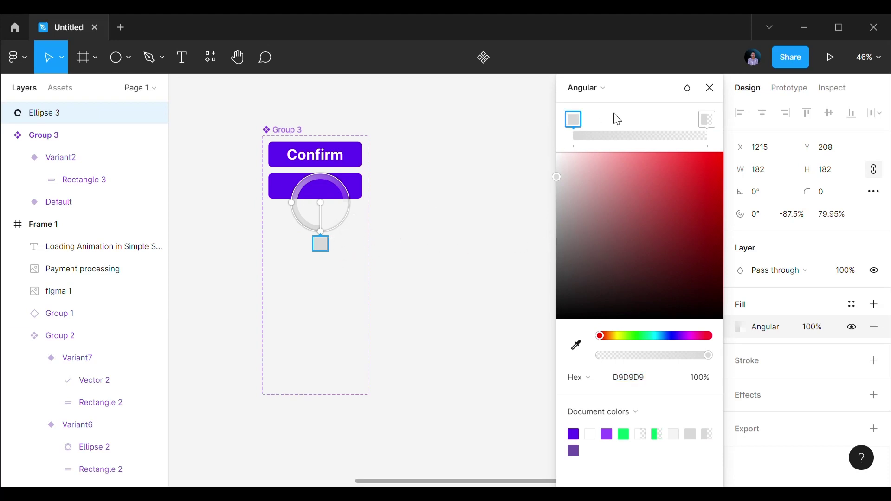
pyautogui.click(709, 88)
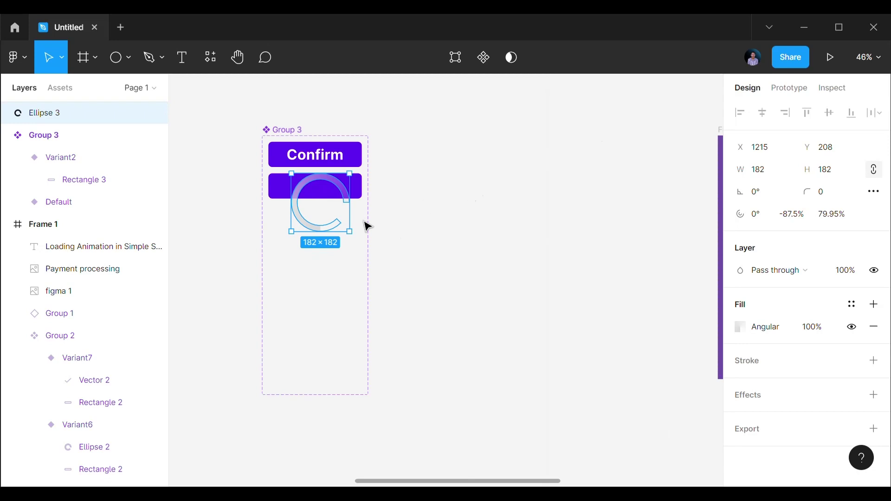
# Step: Shorten the ring's arc to a -75% sweep
pyautogui.click(392, 235)
pyautogui.click(338, 235)
pyautogui.moveTo(340, 226); pyautogui.dragTo(354, 215)
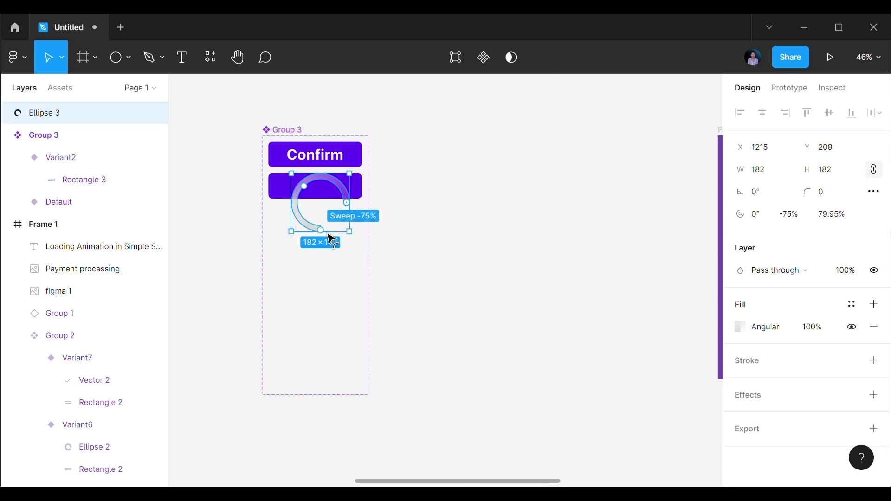
pyautogui.click(413, 219)
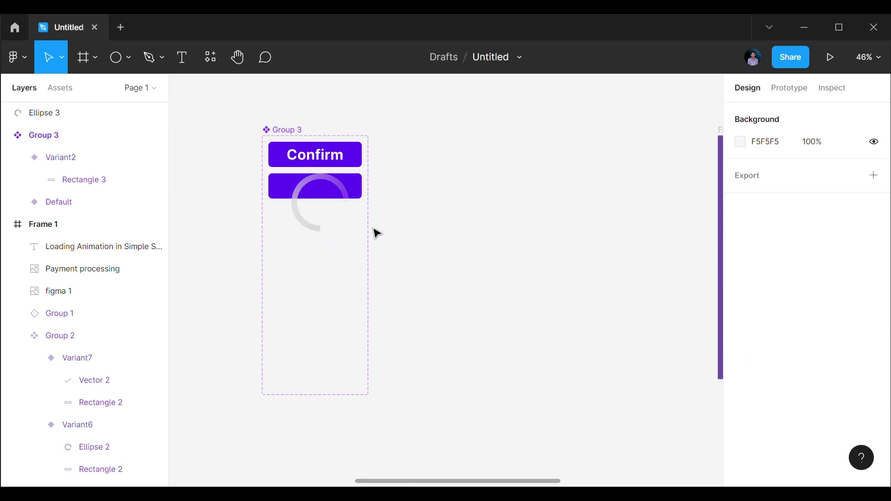
# Step: Scale the ring down to about 62 × 62 so it fits inside the second button variant
pyautogui.click(331, 237)
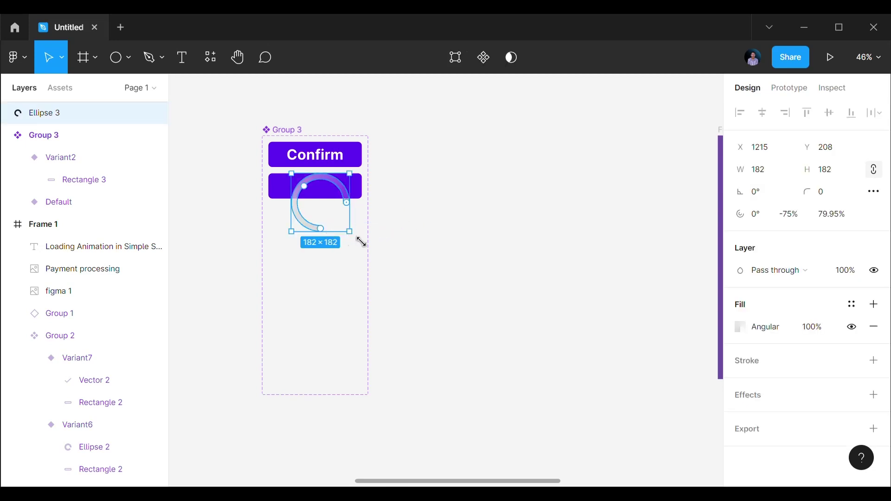
pyautogui.moveTo(362, 242); pyautogui.dragTo(327, 187)
pyautogui.click(419, 216)
pyautogui.click(419, 191)
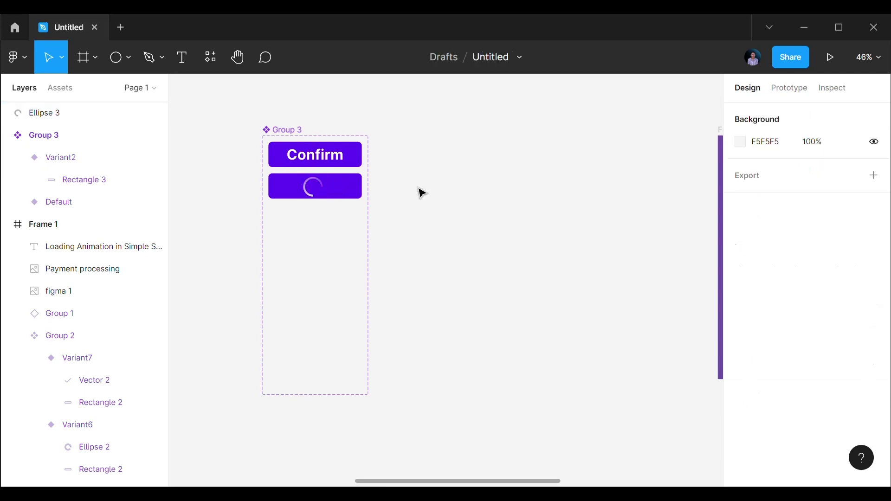
# Step: Nudge the ring to about the middle of the second variant and align their horizontal centers
pyautogui.click(314, 198)
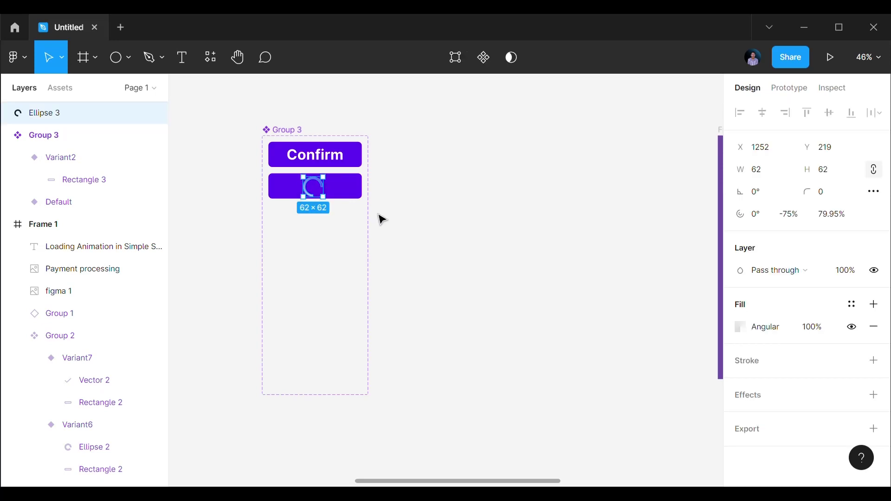
pyautogui.press('Up')
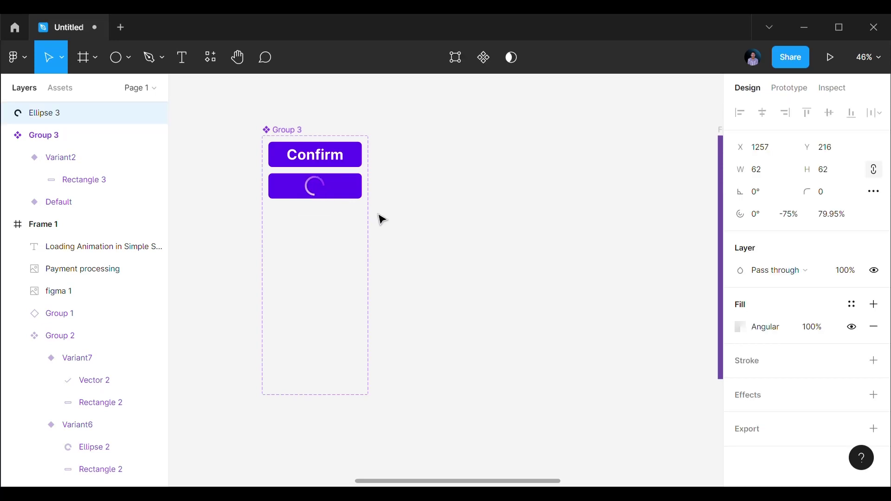
pyautogui.keyDown('shift'); pyautogui.click(351, 201); pyautogui.keyUp('shift')
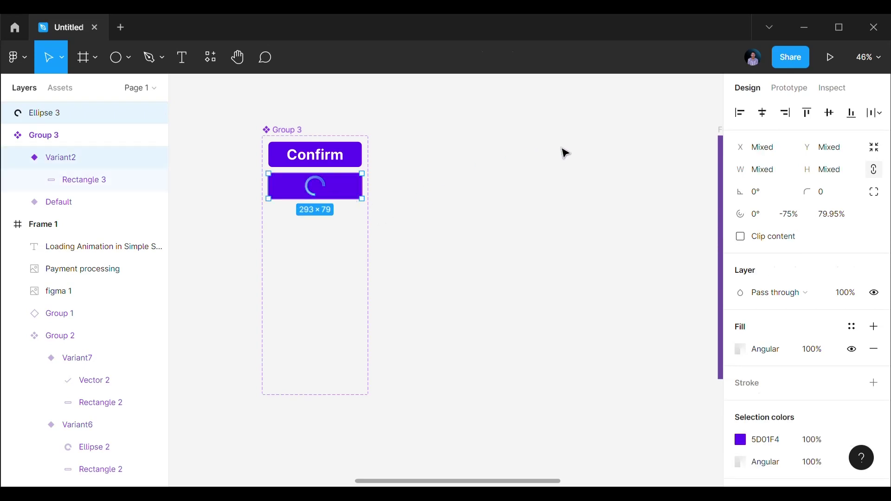
pyautogui.click(764, 116)
# Step: Add a third variant based on the second button variant
pyautogui.click(378, 193)
pyautogui.click(341, 193)
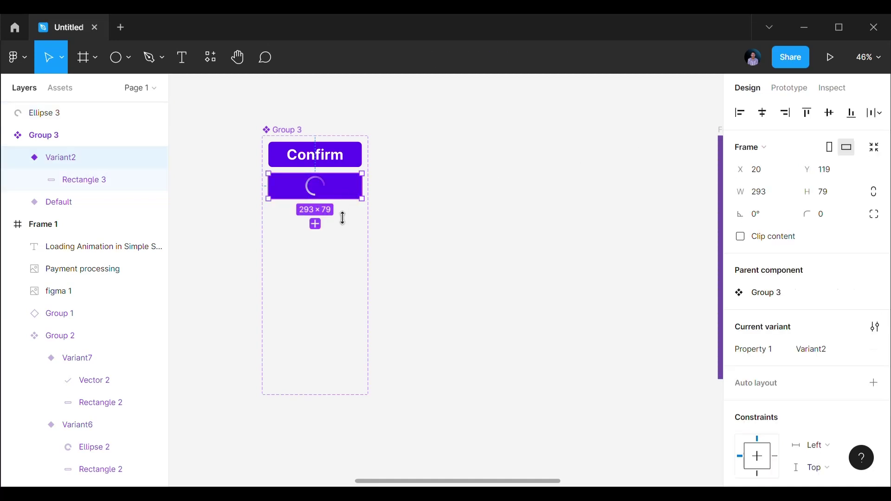
pyautogui.click(321, 227)
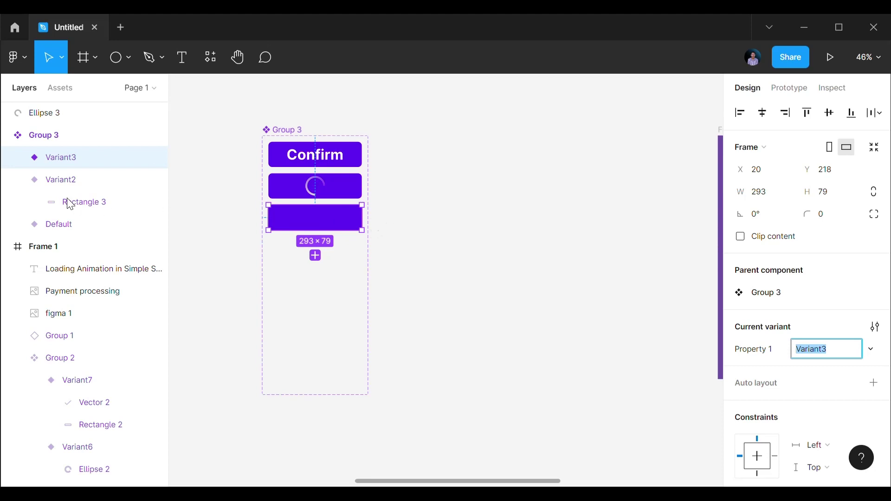
# Step: Move the Ellipse 3 layer into Variant2 so the ring belongs to that variant
pyautogui.click(56, 181)
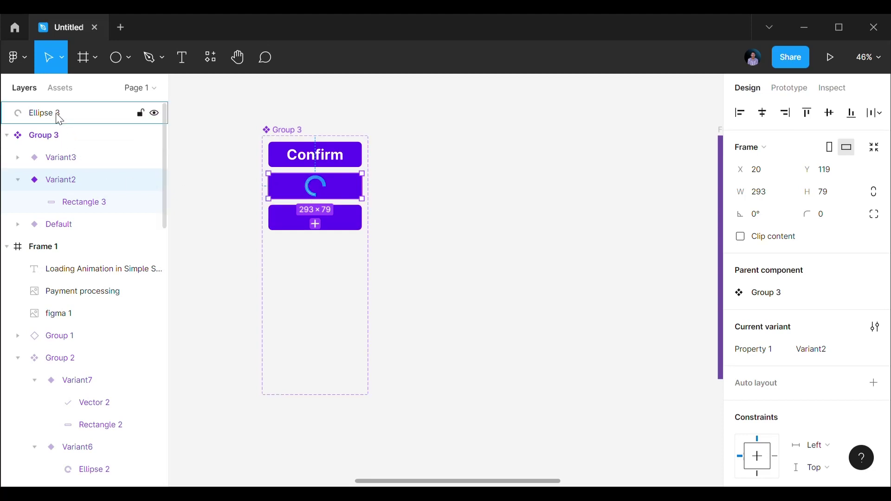
pyautogui.moveTo(58, 116); pyautogui.dragTo(60, 190)
pyautogui.scroll(-2, 60, 190)
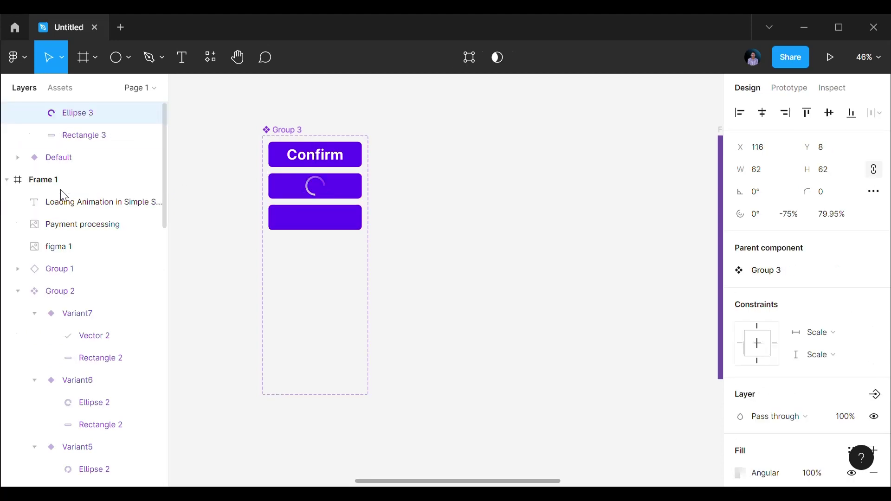
pyautogui.scroll(3, 127, 223)
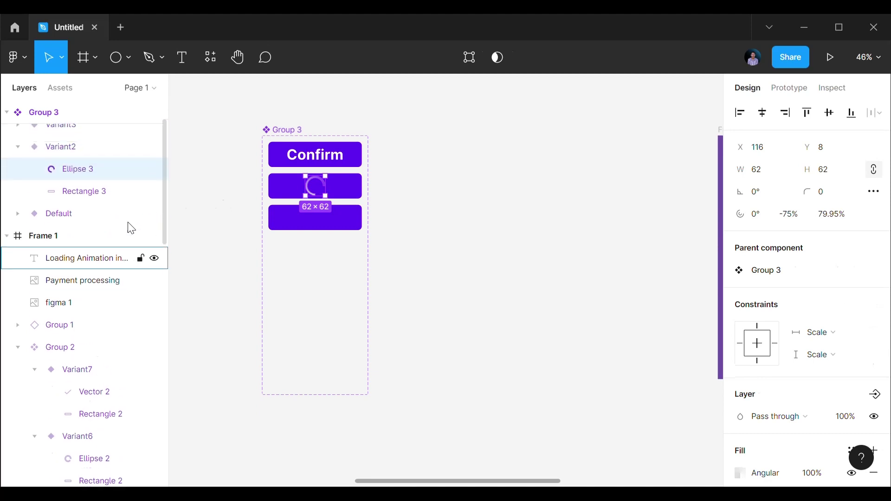
pyautogui.click(435, 169)
# Step: Delete the ringless third variant and add three new variants that copy Variant2 with its ring
pyautogui.click(336, 223)
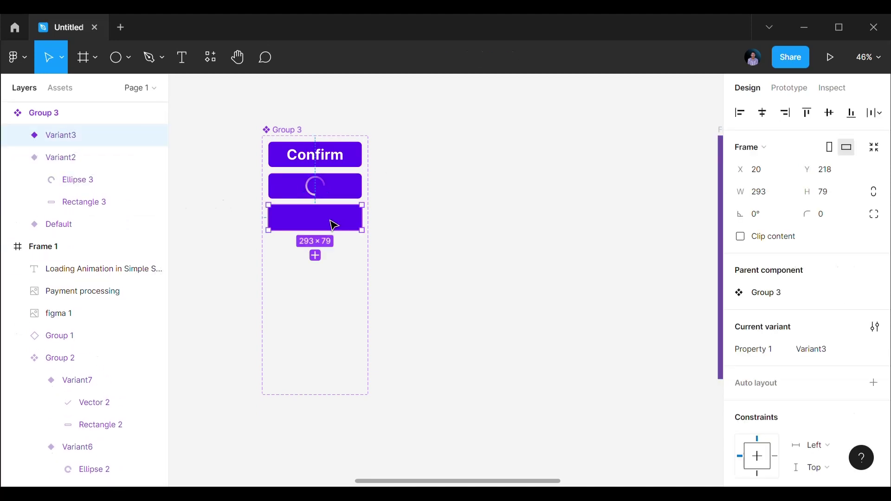
pyautogui.press('Delete')
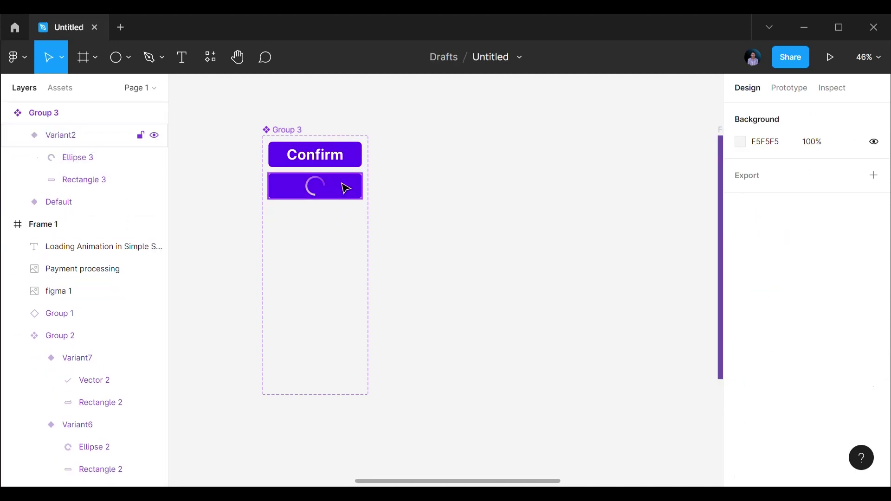
pyautogui.hotkey('ctrl', 'z')
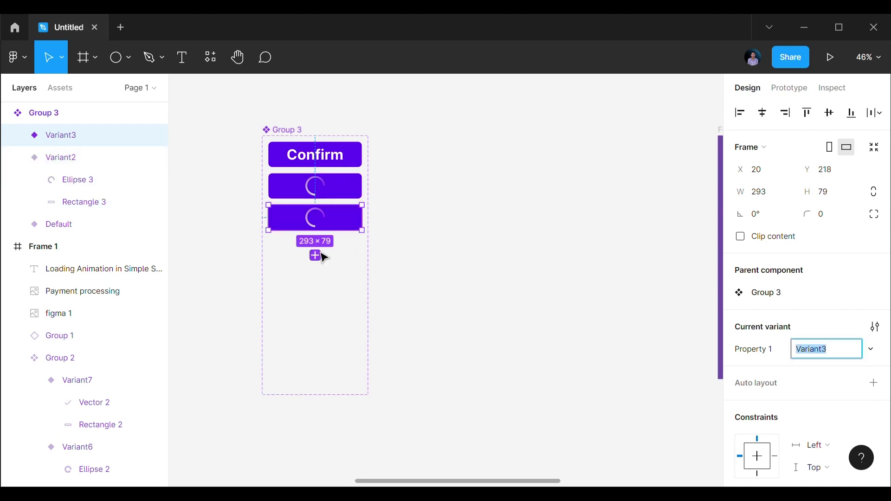
pyautogui.click(315, 256)
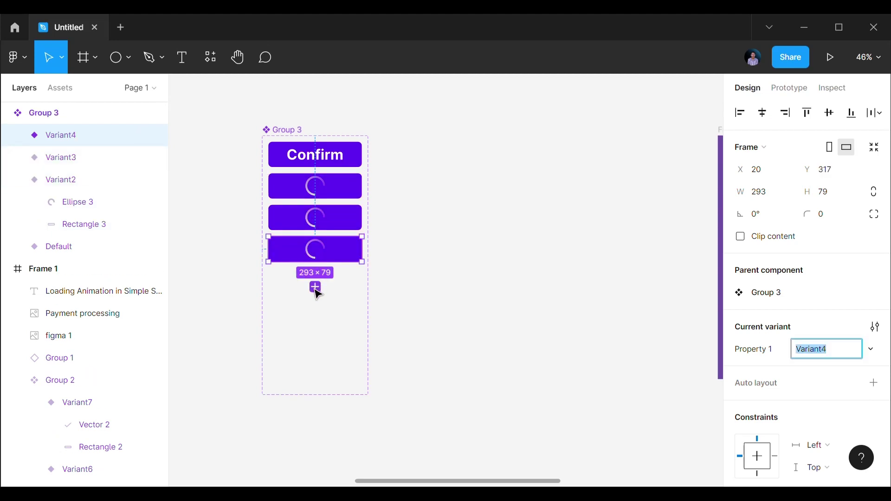
pyautogui.click(316, 289)
pyautogui.click(430, 248)
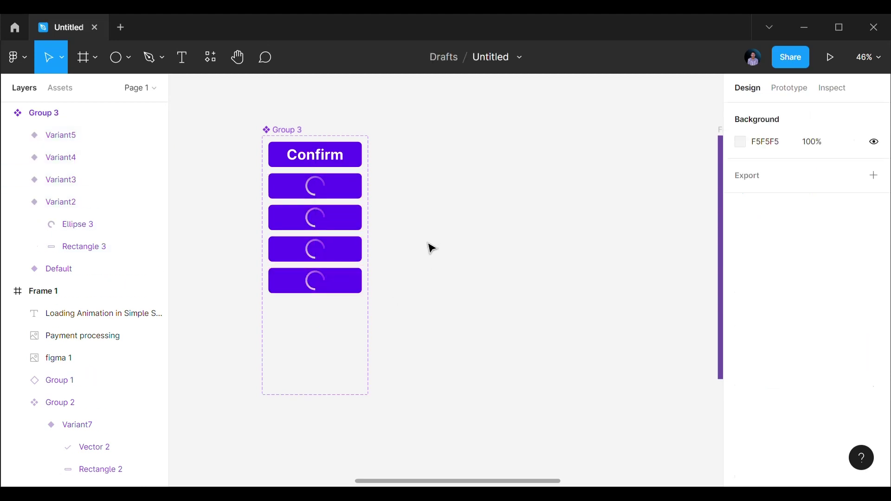
# Step: Set the rotation of the ring in Variant3 to 90°
pyautogui.click(318, 197)
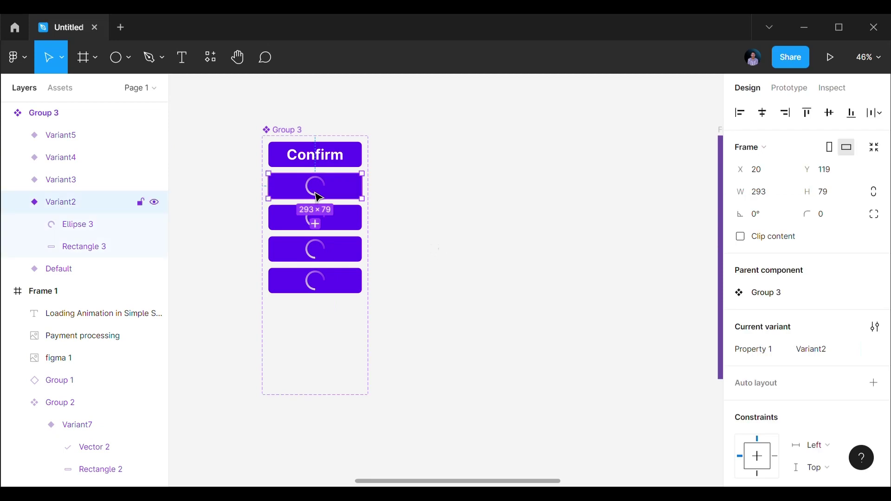
pyautogui.click(87, 228)
pyautogui.click(354, 226)
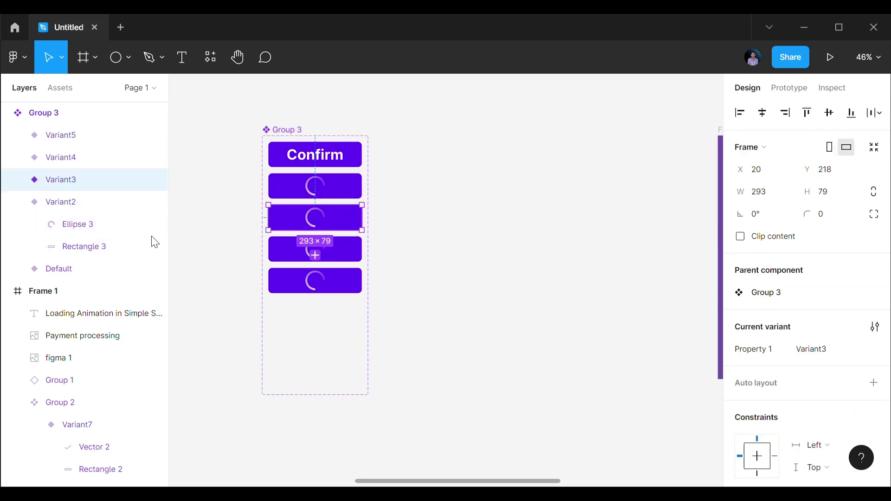
pyautogui.click(17, 180)
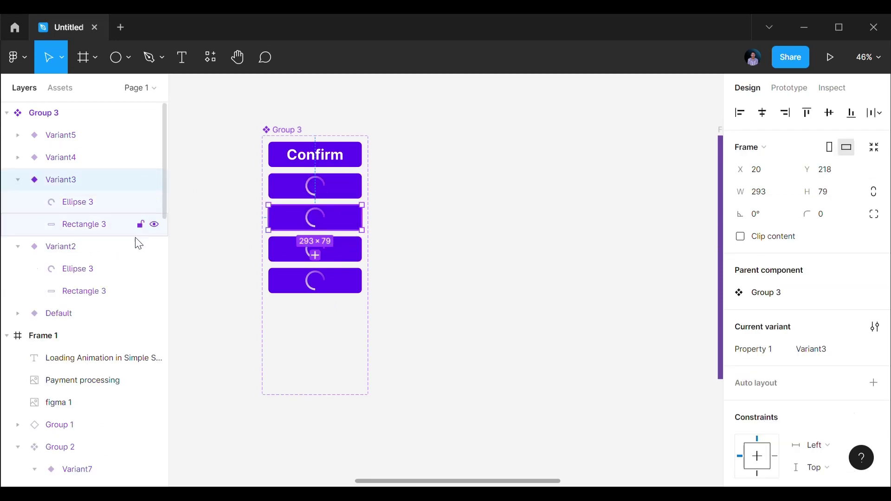
pyautogui.click(92, 203)
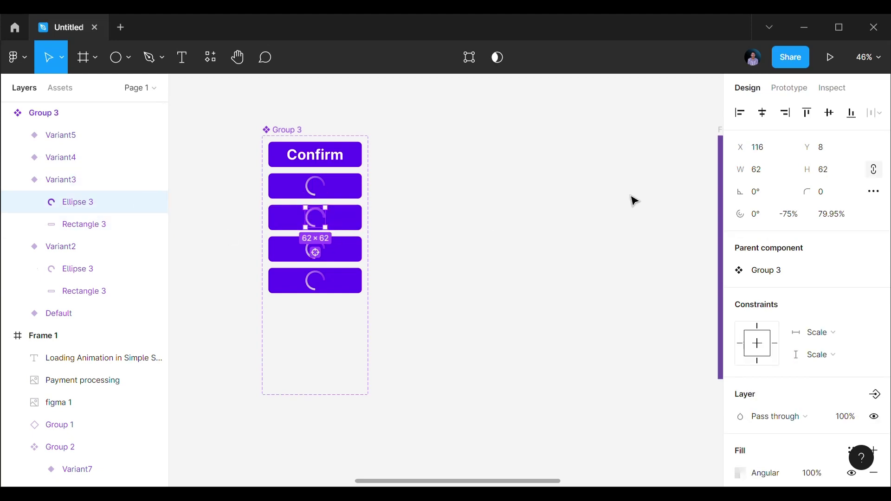
pyautogui.click(767, 198)
pyautogui.write('90')
pyautogui.press('Return')
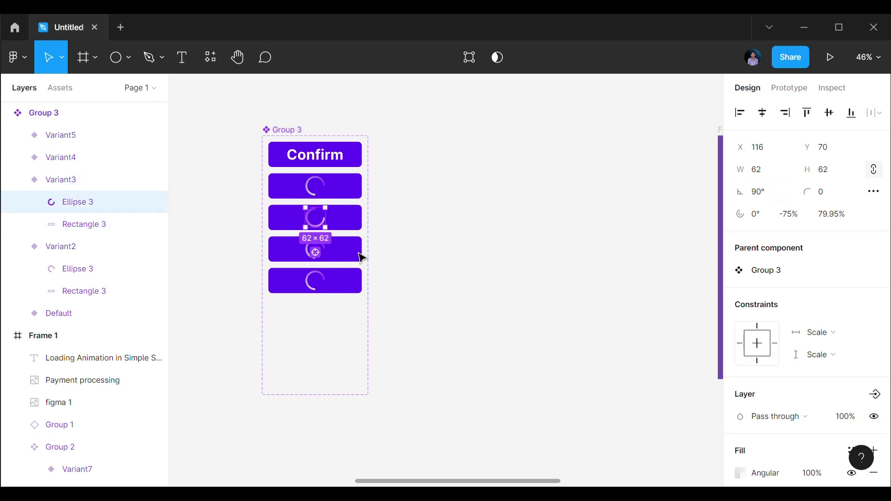
# Step: Set the rotation of the ring in Variant4 to 180°
pyautogui.click(332, 256)
pyautogui.click(16, 159)
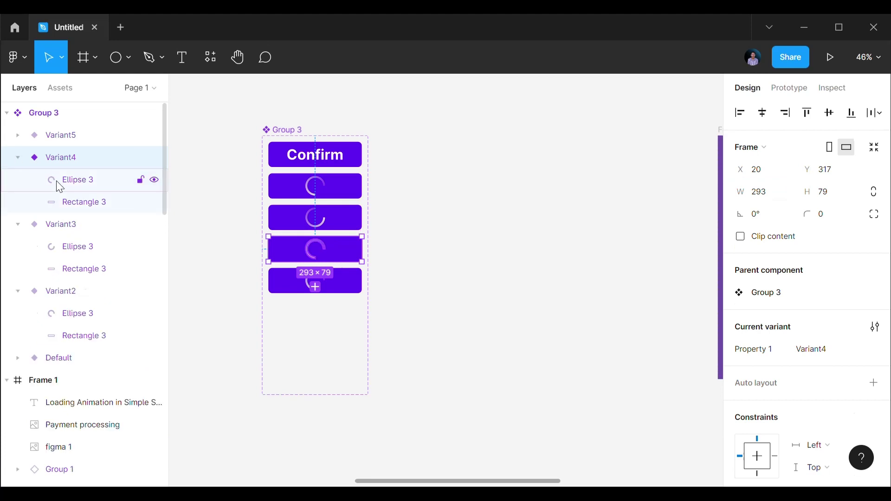
pyautogui.click(57, 181)
pyautogui.click(760, 199)
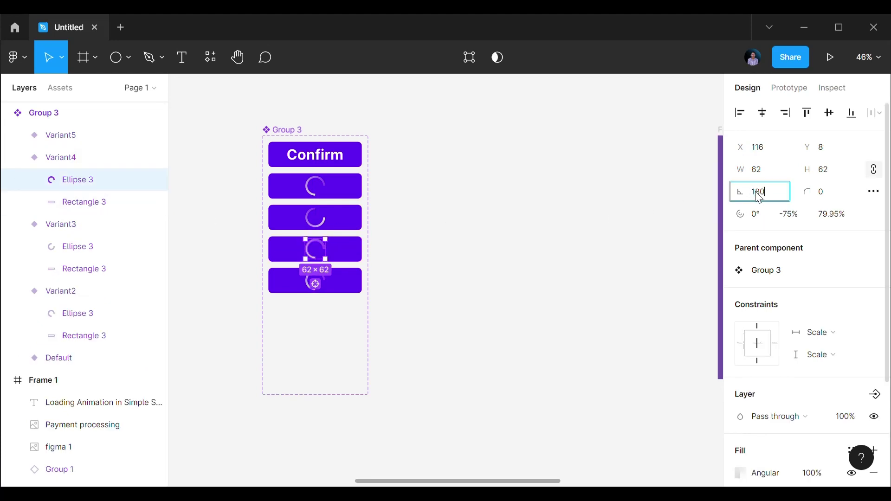
pyautogui.press('Return')
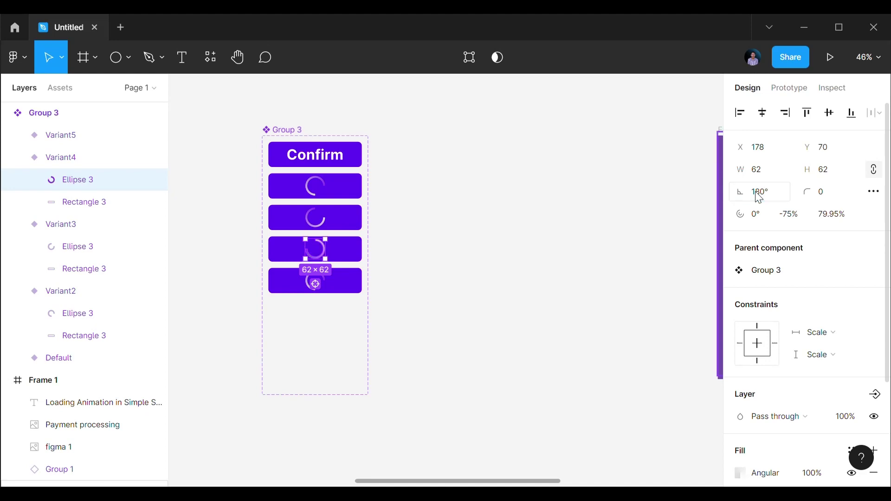
# Step: Set the rotation of the ring in Variant5 to -90°
pyautogui.click(353, 292)
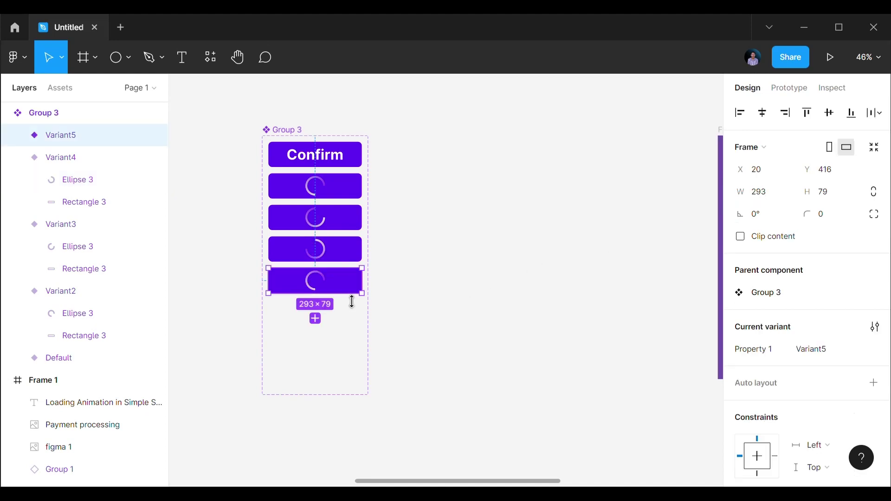
pyautogui.click(19, 135)
pyautogui.click(73, 159)
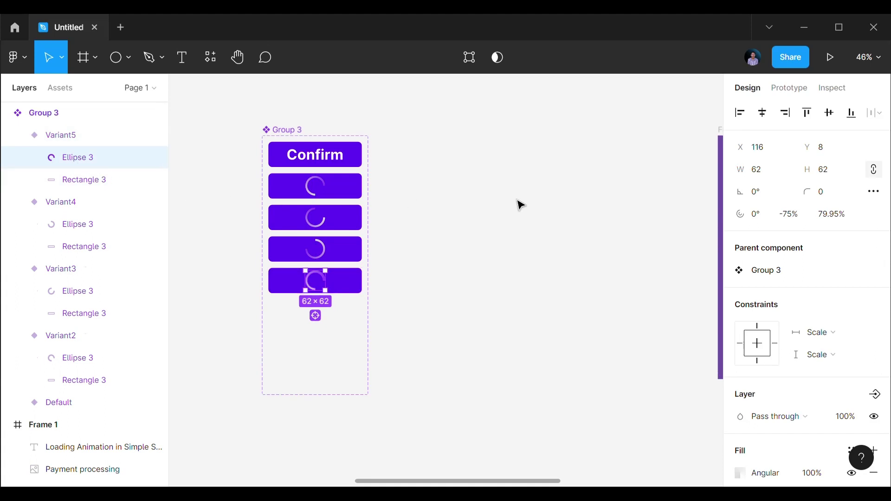
pyautogui.click(761, 198)
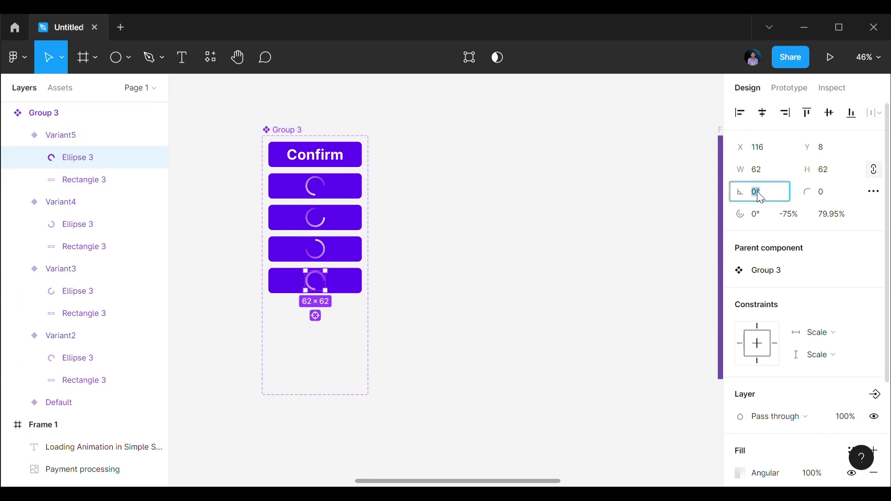
pyautogui.write('27')
pyautogui.press('Return')
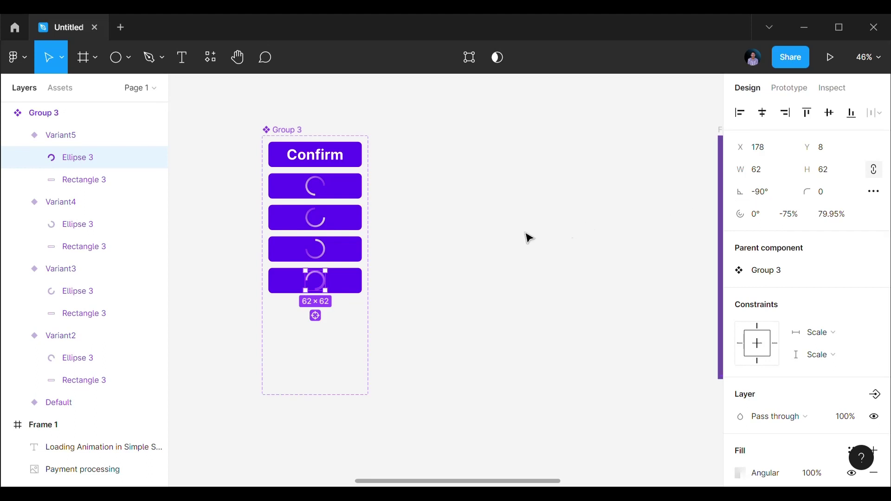
pyautogui.click(527, 237)
pyautogui.click(340, 292)
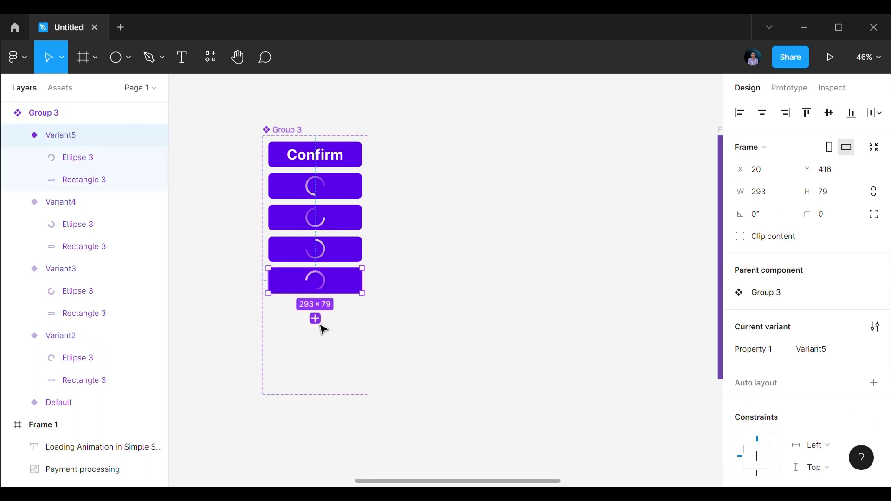
# Step: Add a sixth variant copied from Variant5 and set the rotation of its ring to 360°
pyautogui.click(318, 320)
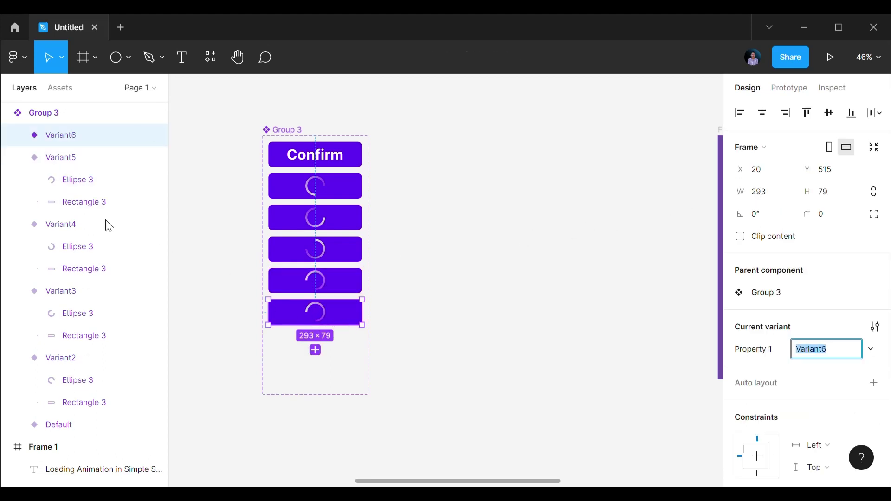
pyautogui.click(18, 135)
pyautogui.click(66, 161)
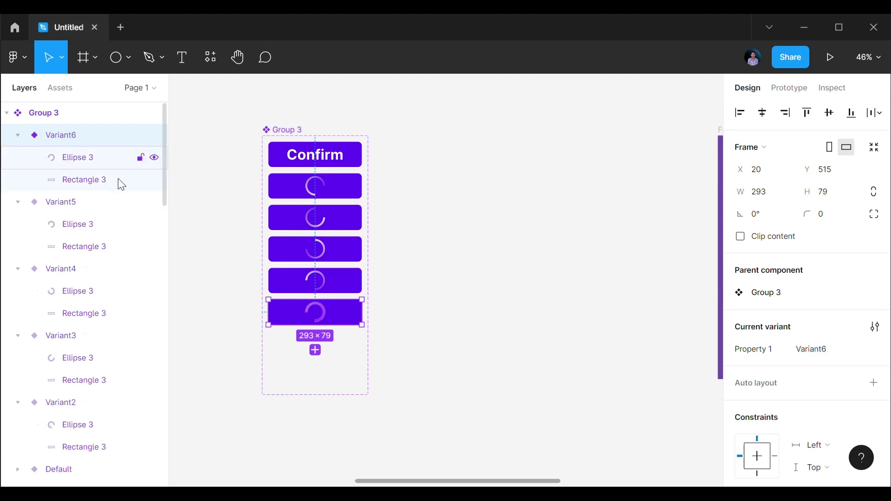
pyautogui.click(773, 200)
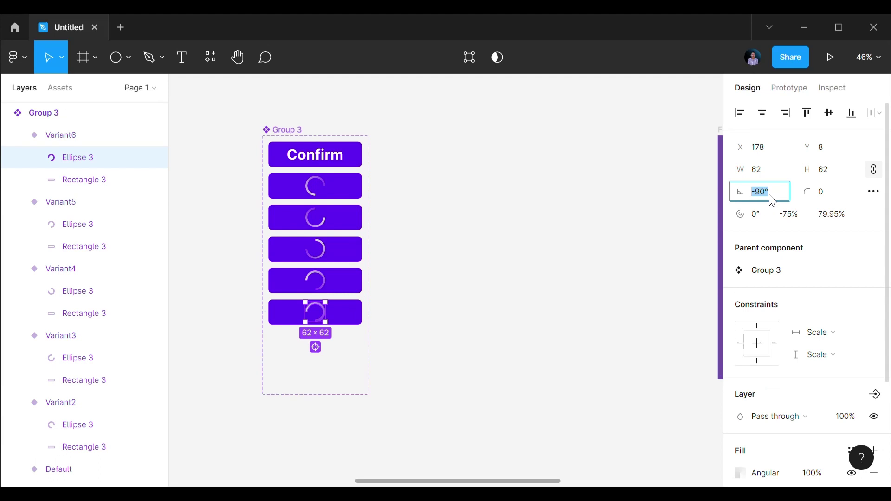
pyautogui.write('360')
pyautogui.press('Return')
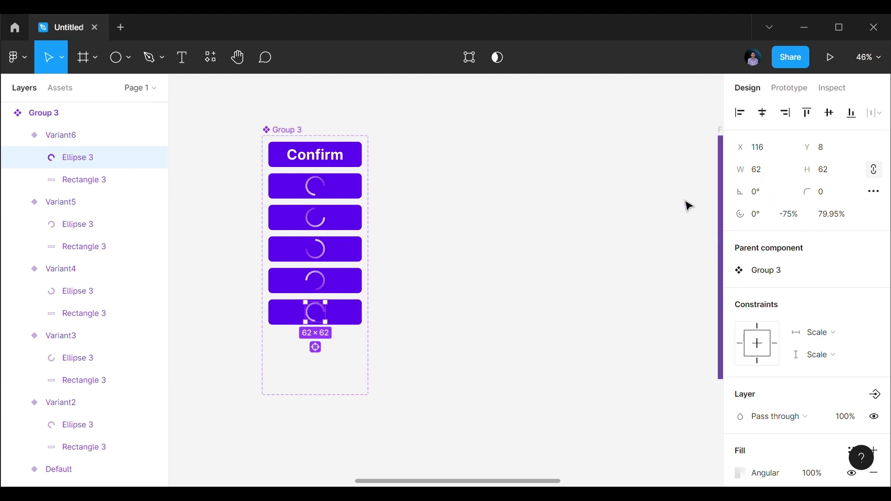
pyautogui.click(519, 291)
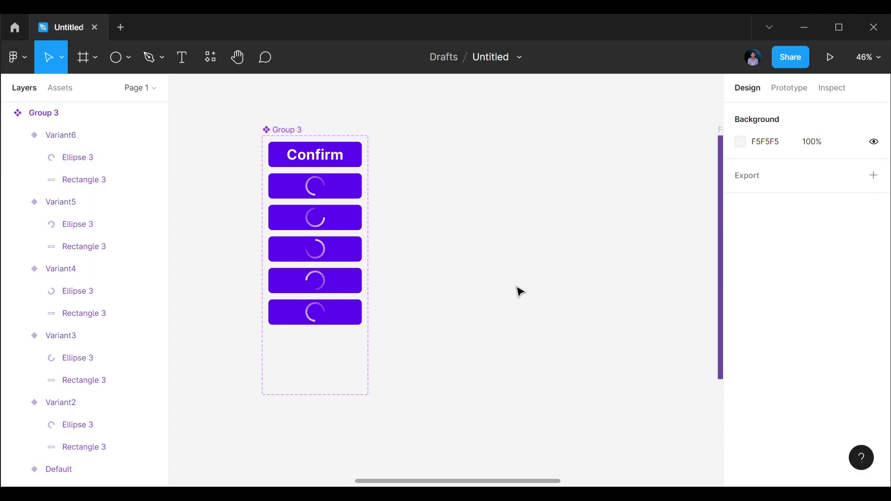
# Step: Add a seventh variant copied from Variant6 and delete its ring
pyautogui.click(345, 322)
pyautogui.click(315, 351)
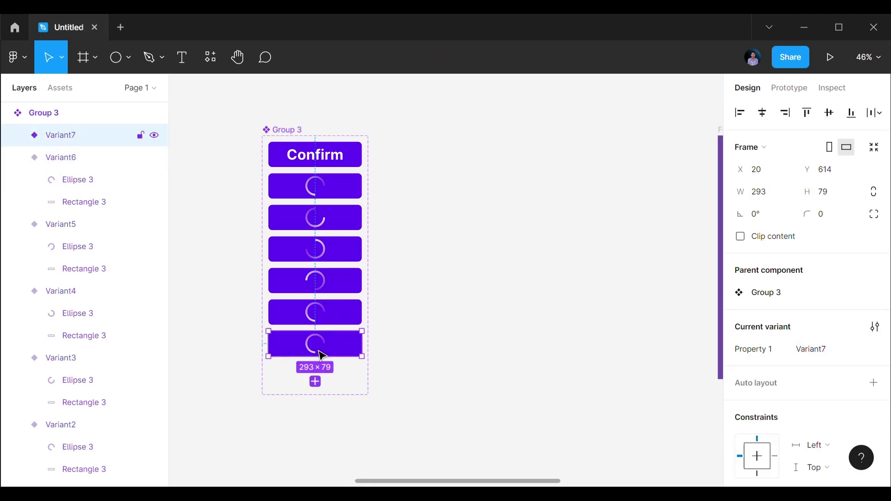
pyautogui.doubleClick(321, 354)
pyautogui.click(69, 164)
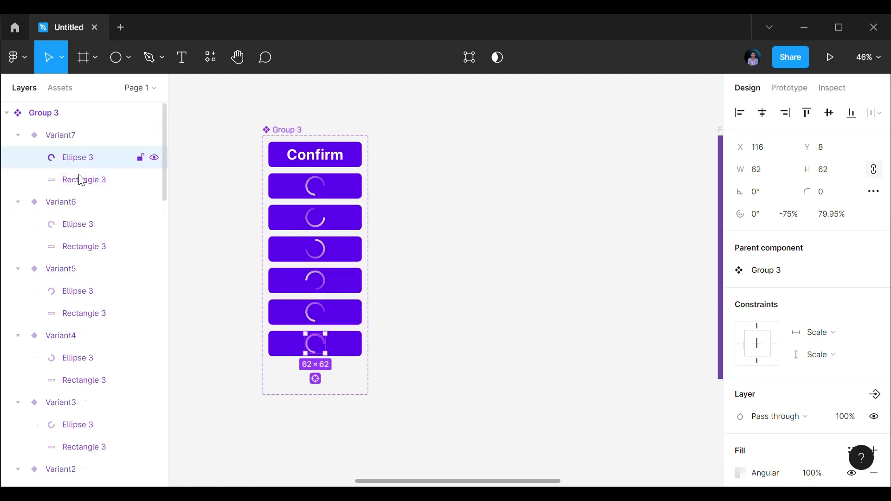
pyautogui.press('Delete')
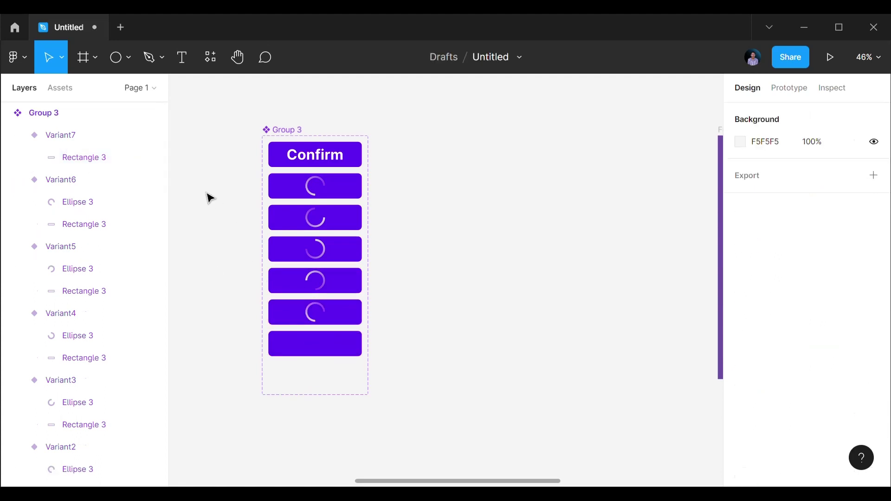
# Step: Draw a check mark about 92 × 52.5 in Variant7 with the Pen tool
pyautogui.click(149, 58)
pyautogui.click(303, 343)
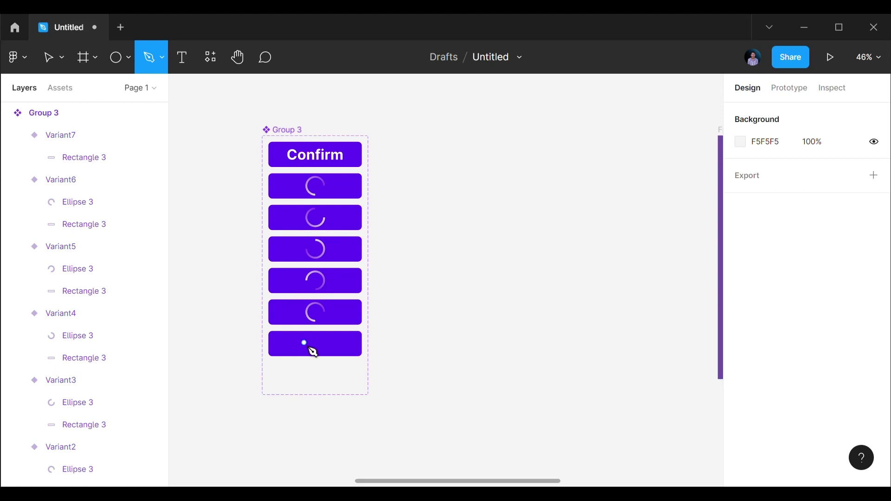
pyautogui.click(314, 351)
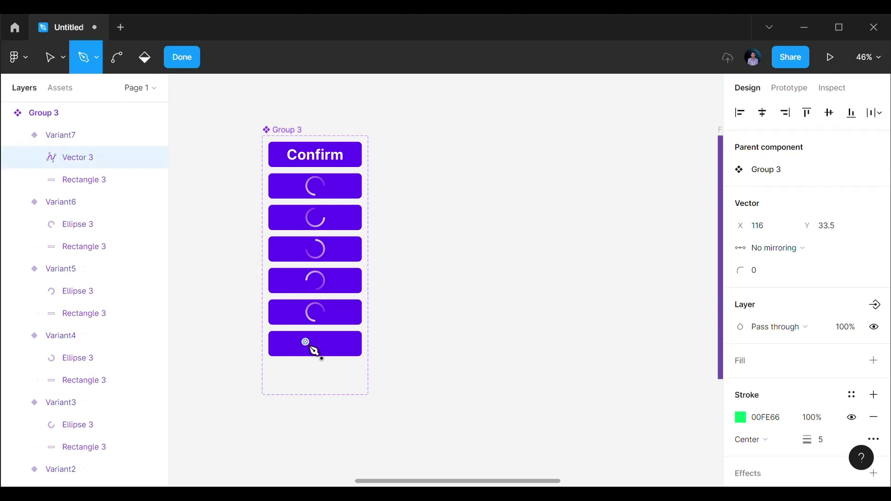
pyautogui.click(334, 335)
pyautogui.click(182, 57)
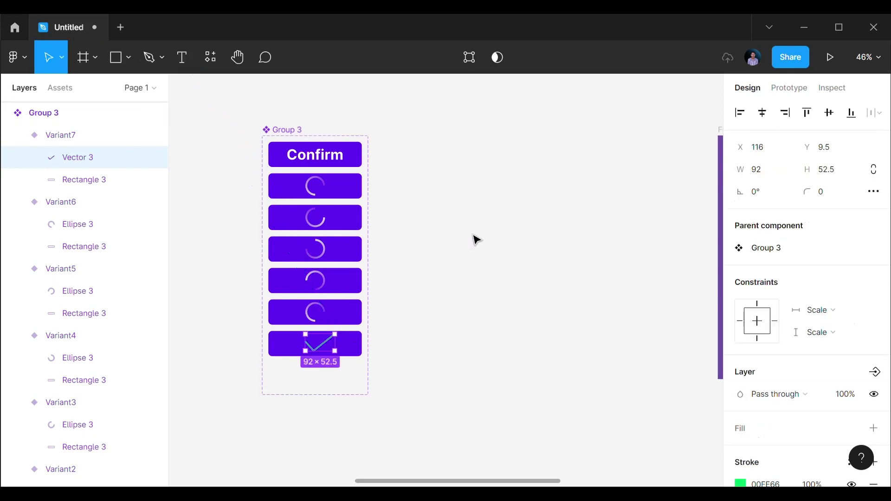
pyautogui.click(515, 250)
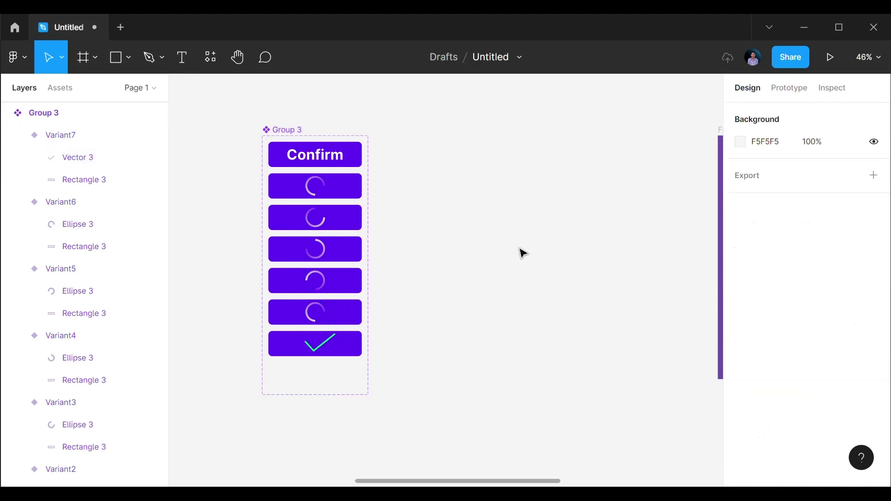
# Step: Shrink the check mark in Variant7 to about 87 × 46 and reposition it within the button
pyautogui.click(328, 352)
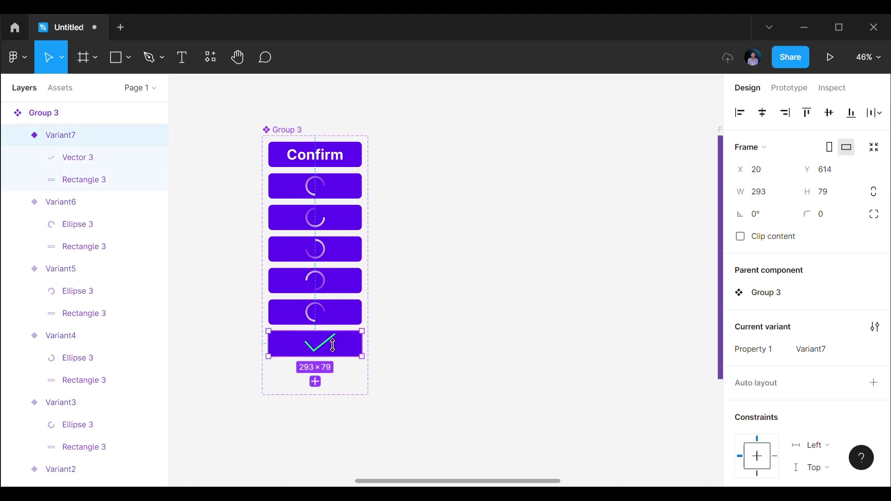
pyautogui.click(69, 160)
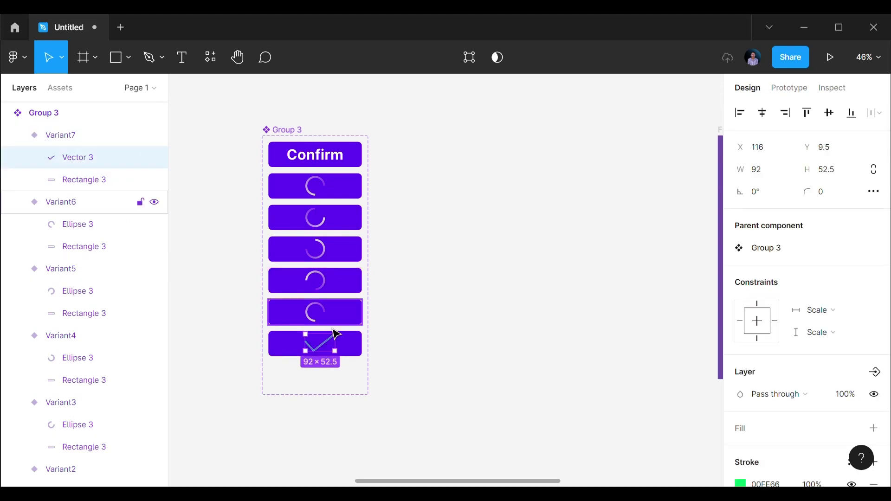
pyautogui.press('Escape')
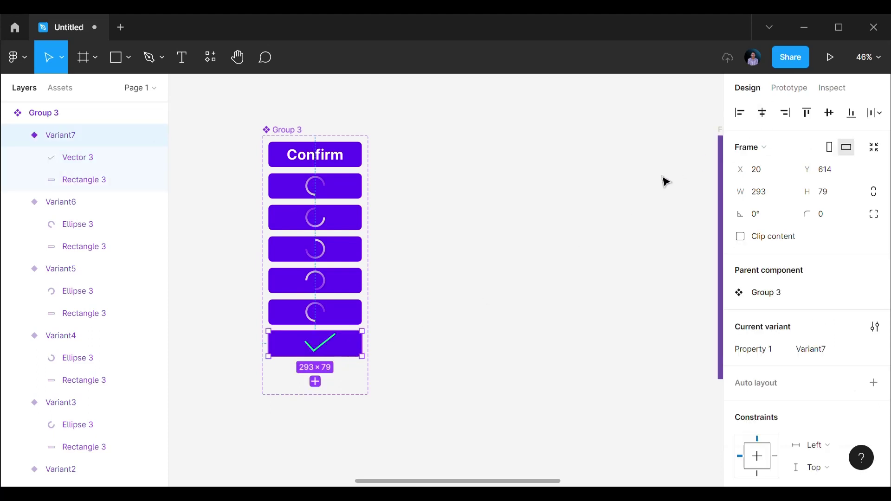
pyautogui.click(612, 215)
pyautogui.click(326, 355)
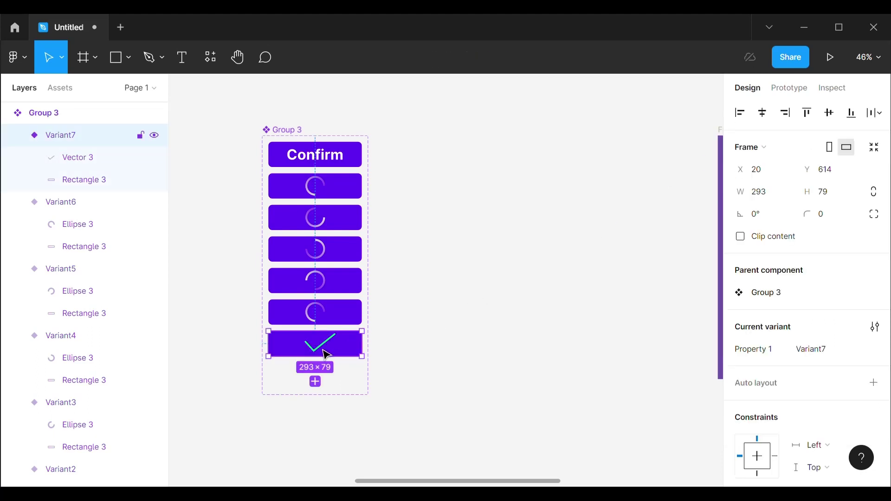
pyautogui.click(77, 158)
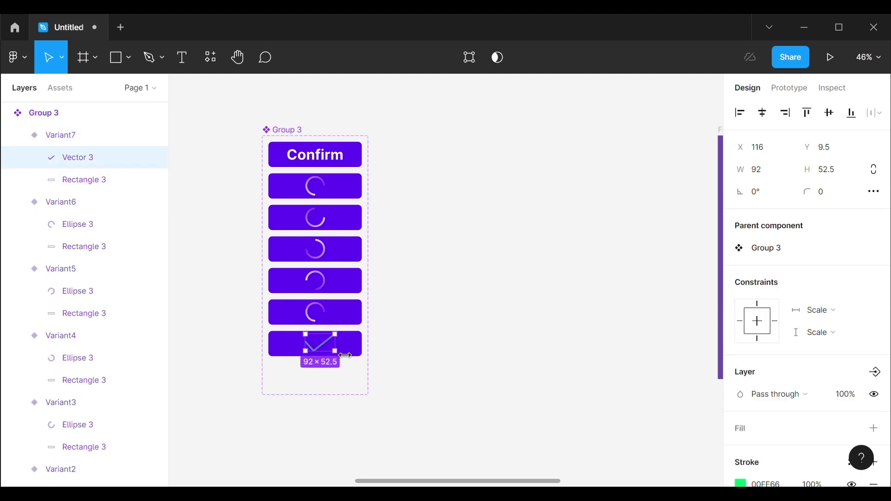
pyautogui.moveTo(343, 351); pyautogui.dragTo(317, 347)
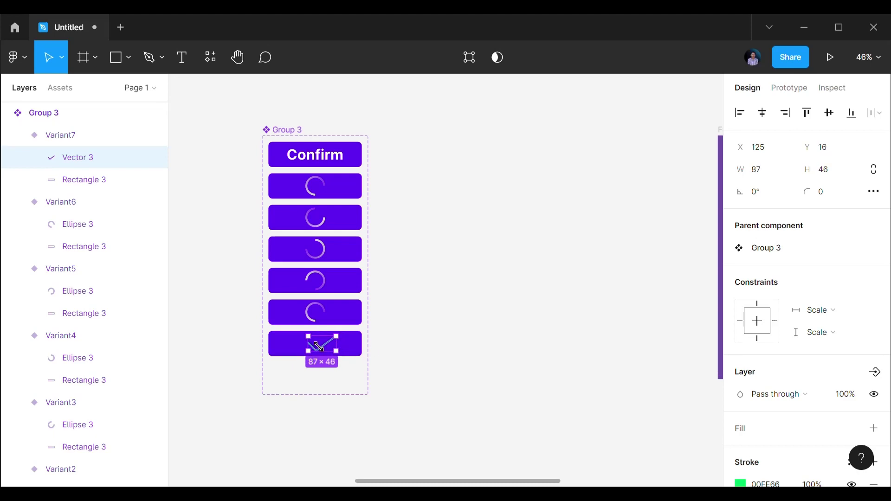
pyautogui.click(471, 329)
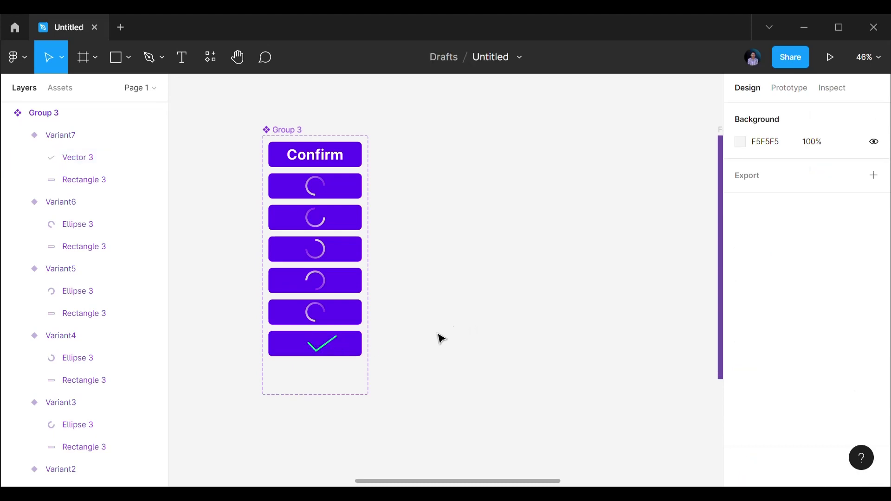
# Step: Change the fill of Variant7's background rectangle to magenta FE0AE5
pyautogui.click(339, 347)
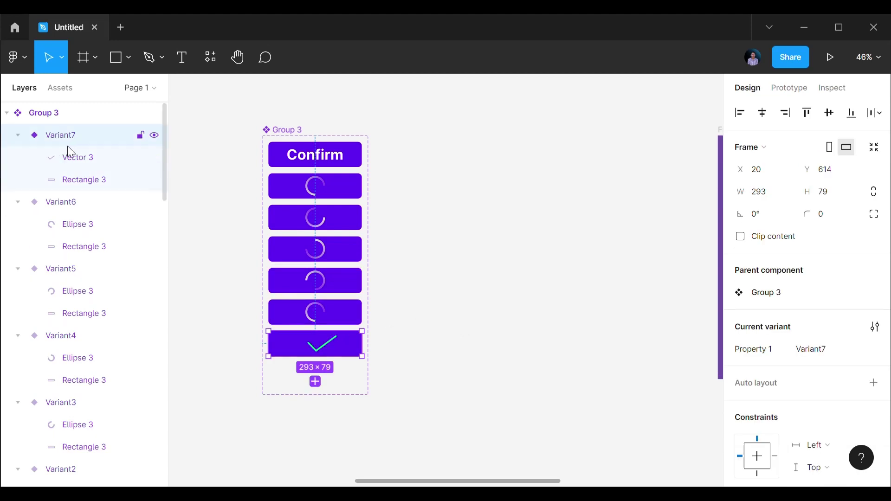
pyautogui.click(63, 180)
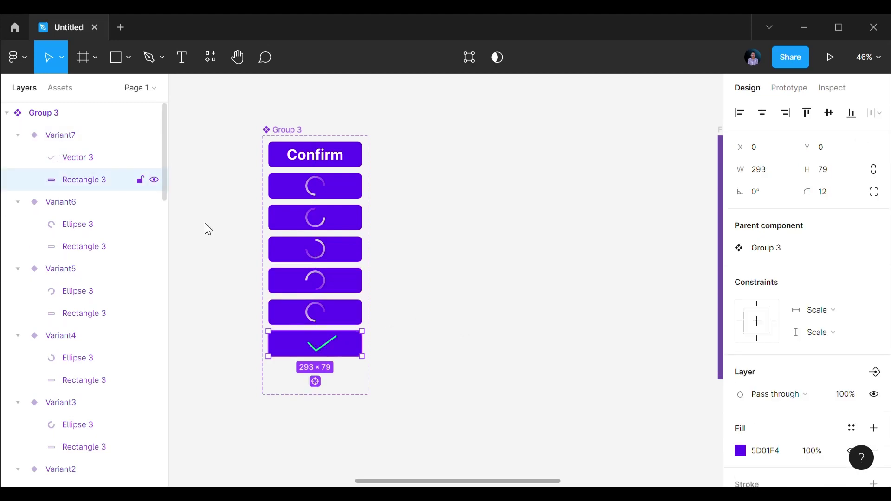
pyautogui.scroll(-3, 789, 375)
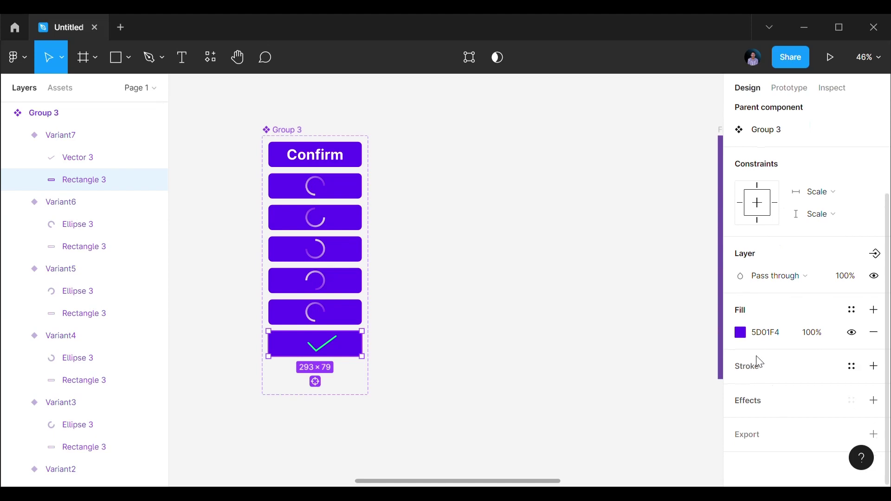
pyautogui.click(741, 333)
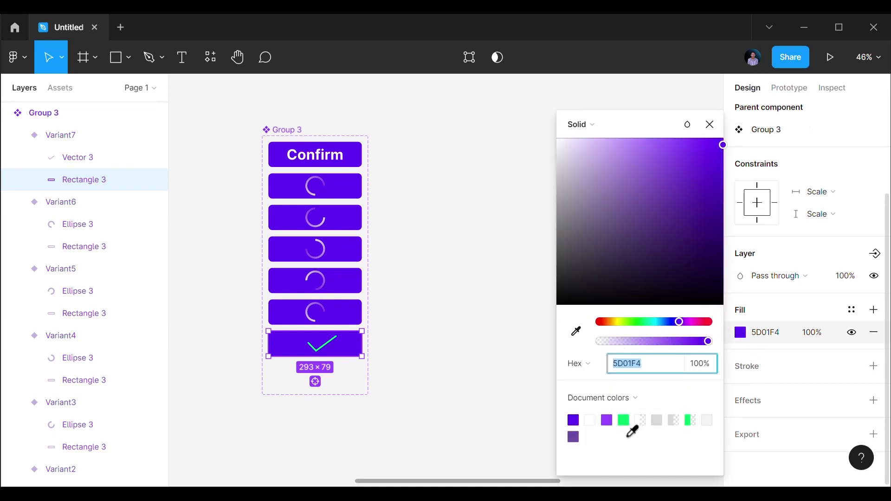
pyautogui.click(624, 421)
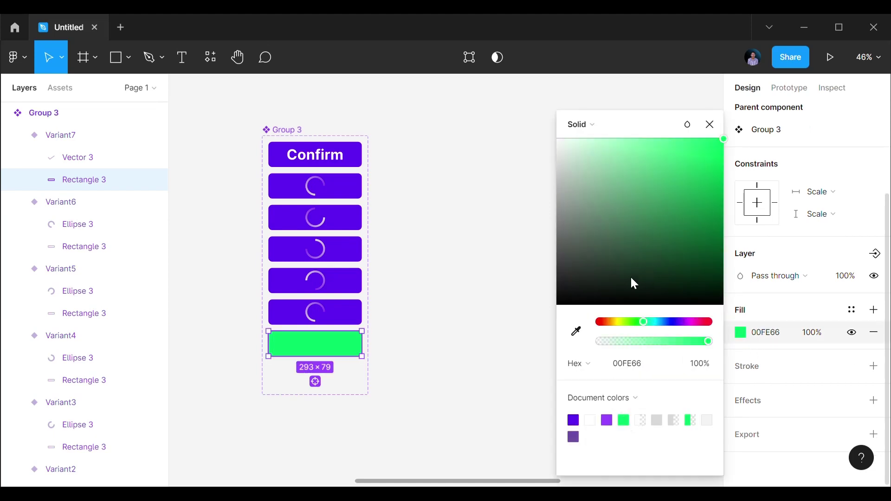
pyautogui.moveTo(615, 242); pyautogui.dragTo(637, 181)
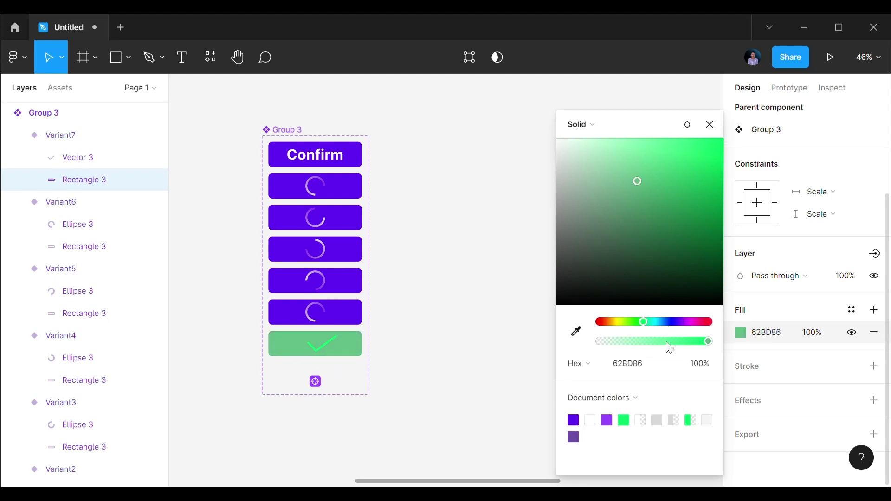
pyautogui.moveTo(660, 321); pyautogui.dragTo(712, 177)
pyautogui.click(686, 323)
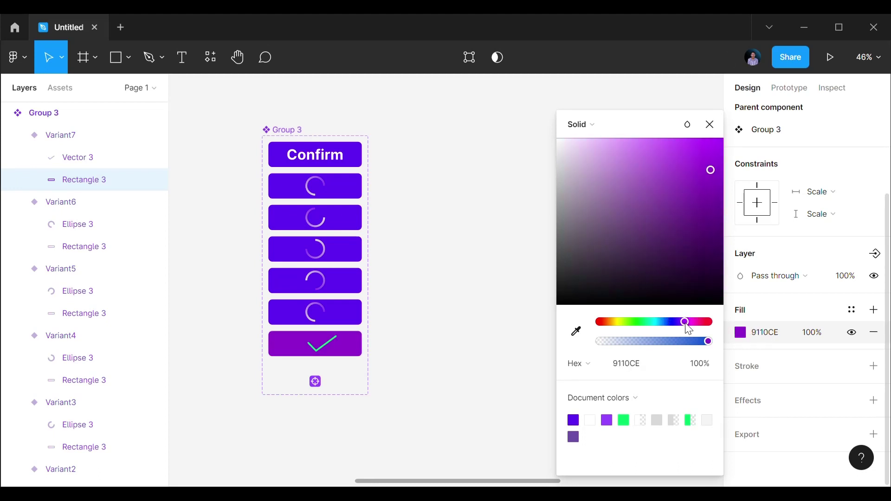
pyautogui.moveTo(689, 325); pyautogui.dragTo(695, 324)
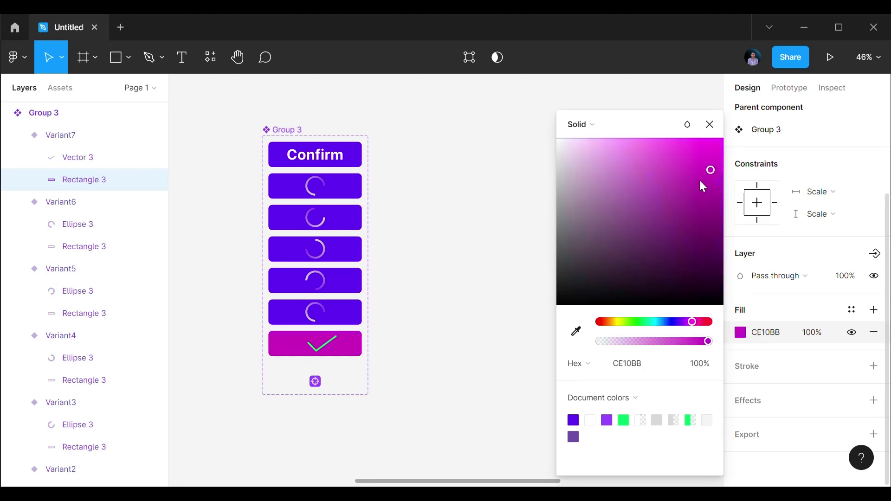
pyautogui.moveTo(699, 181); pyautogui.dragTo(717, 144)
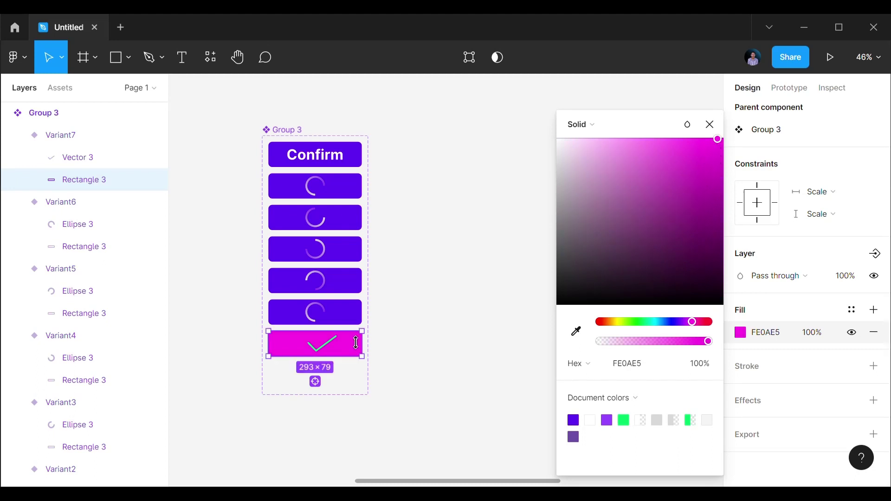
# Step: Set the stroke colour of Variant7's check mark to white FFFFFF
pyautogui.click(76, 158)
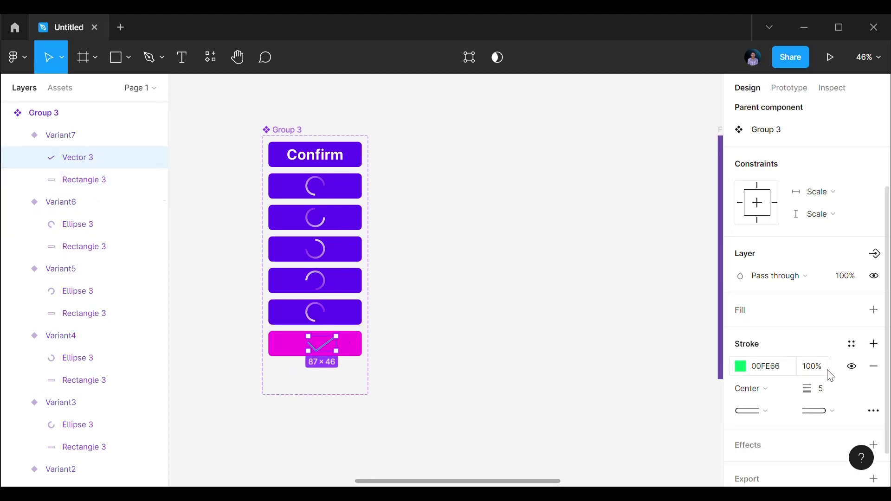
pyautogui.scroll(-2, 781, 369)
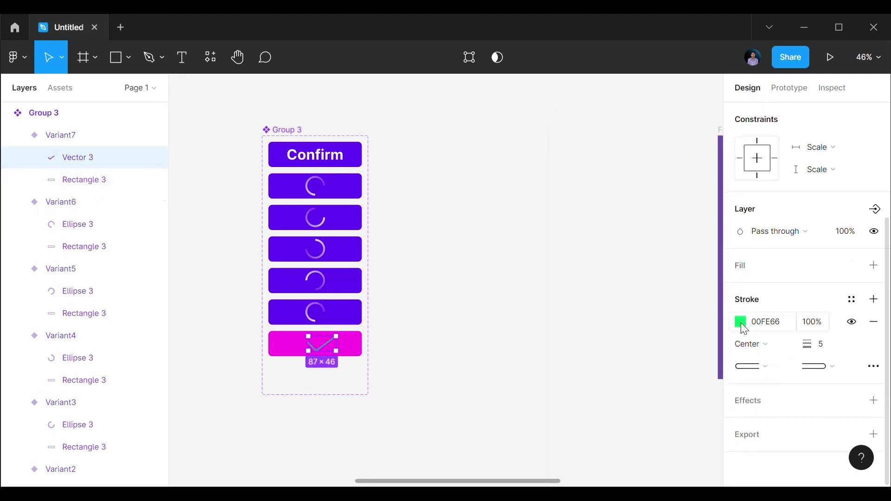
pyautogui.click(742, 324)
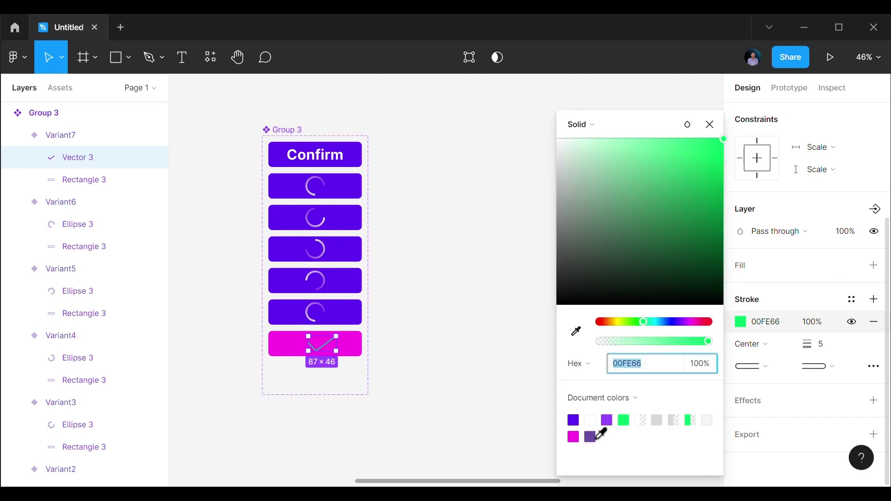
pyautogui.click(591, 421)
pyautogui.click(484, 331)
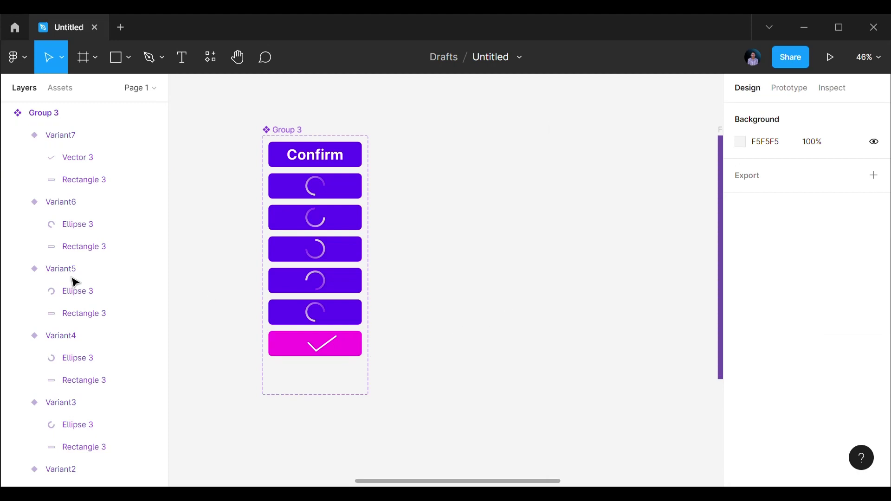
# Step: Centre the check mark horizontally in Variant7 and set its stroke width to 7
pyautogui.click(93, 157)
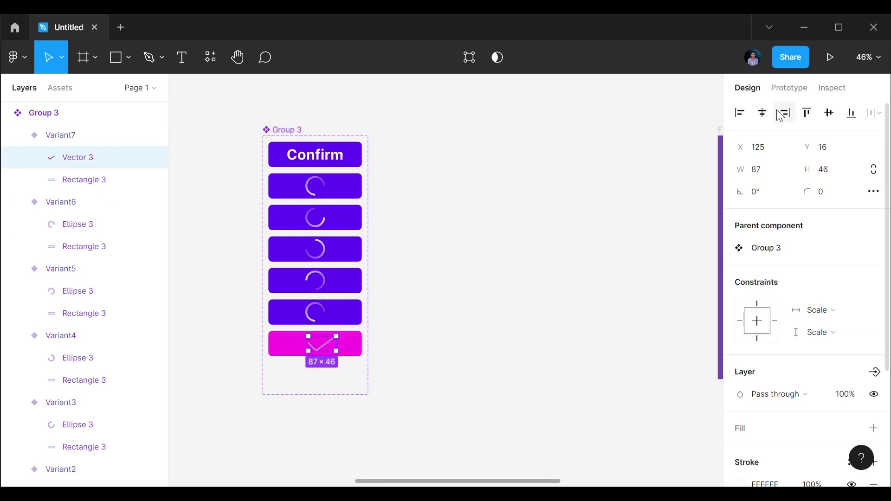
pyautogui.click(764, 116)
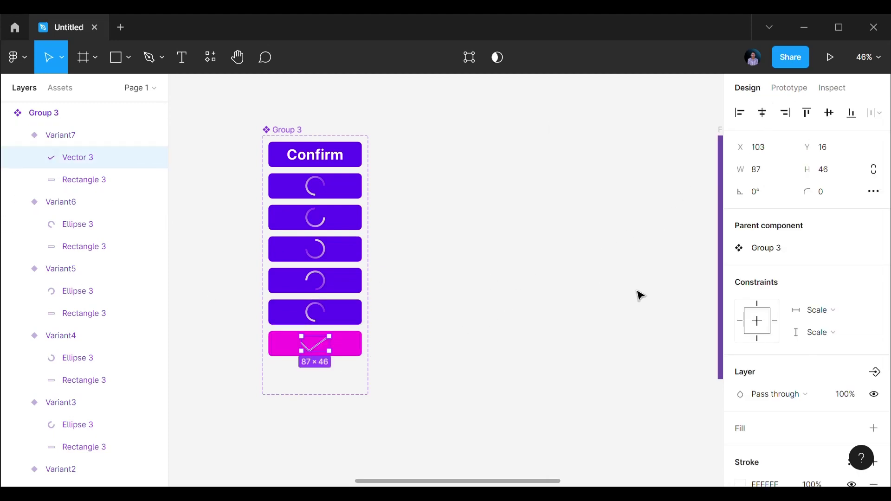
pyautogui.scroll(-3, 839, 404)
pyautogui.click(831, 353)
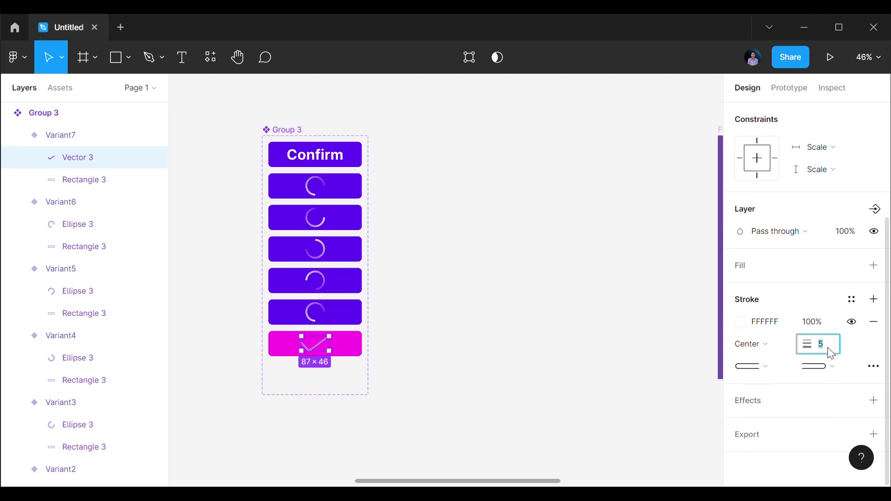
pyautogui.write('7')
pyautogui.press('Return')
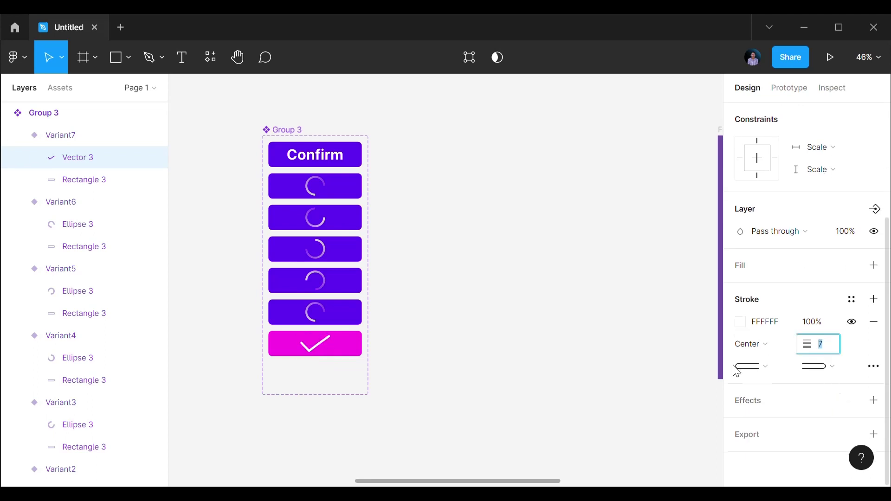
pyautogui.click(583, 374)
# Step: Add an On click prototype interaction from the Default variant to Variant2 using Smart animate with a 100 ms duration
pyautogui.click(342, 160)
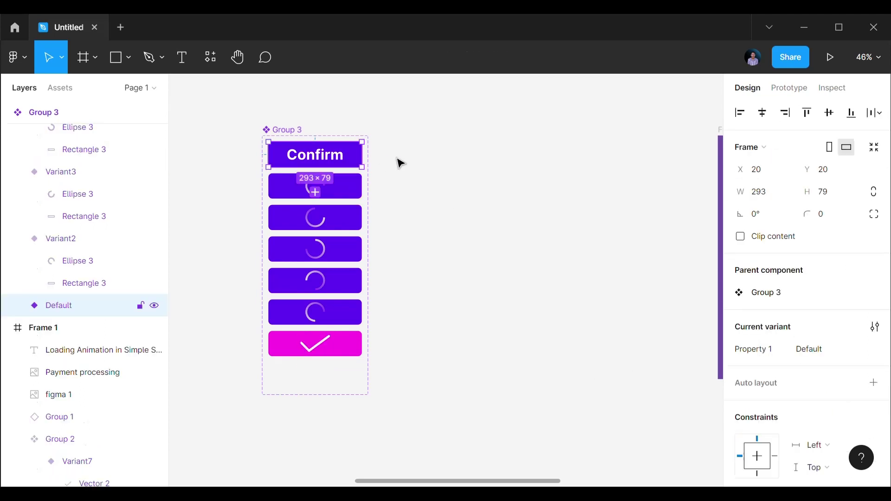
pyautogui.click(789, 88)
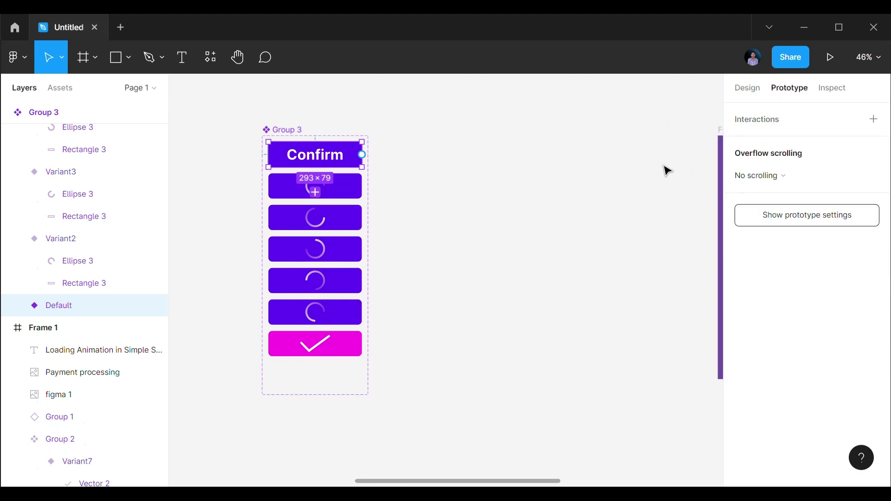
pyautogui.moveTo(363, 155); pyautogui.dragTo(364, 200)
pyautogui.click(634, 175)
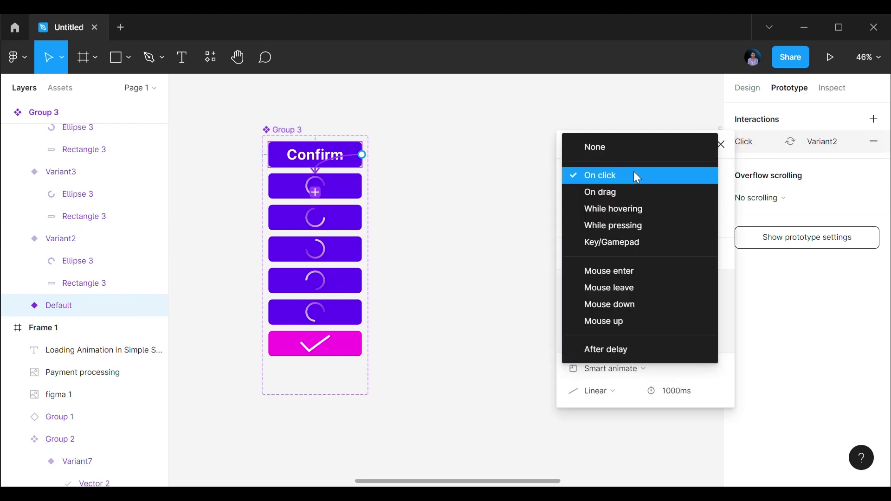
pyautogui.click(634, 174)
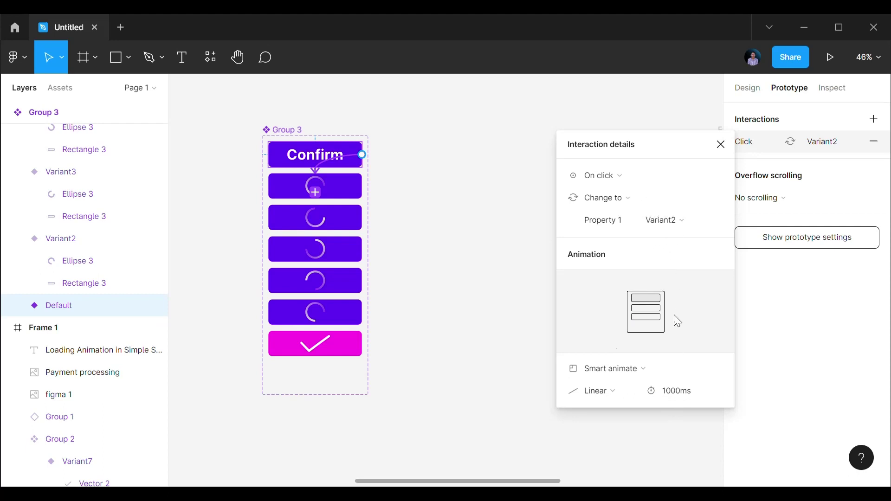
pyautogui.click(678, 399)
pyautogui.write('100')
pyautogui.press('Return')
# Step: Connect Variant2 to Variant3 with an After delay trigger of 100 ms and a Smart animate duration of 700 ms
pyautogui.click(342, 194)
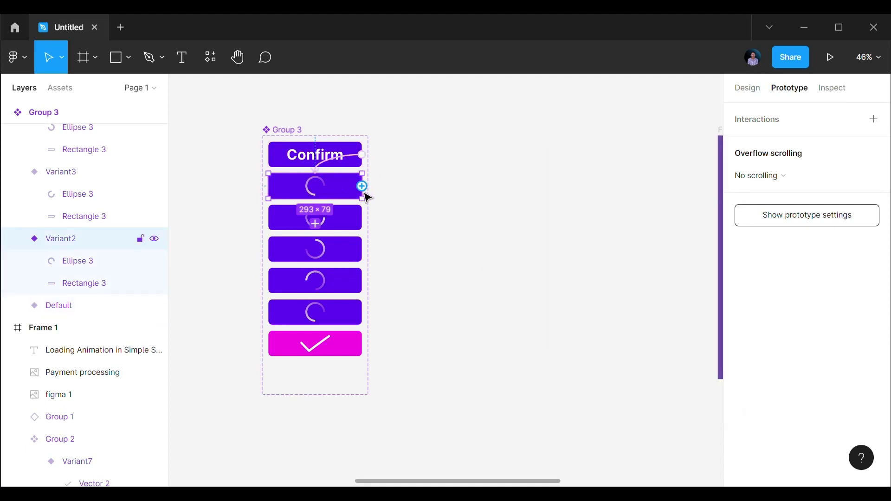
pyautogui.moveTo(363, 186); pyautogui.dragTo(342, 229)
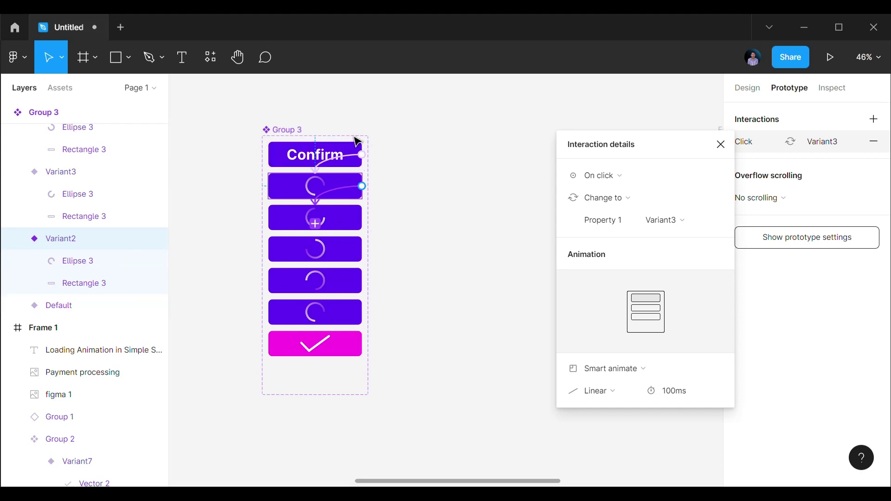
pyautogui.click(605, 175)
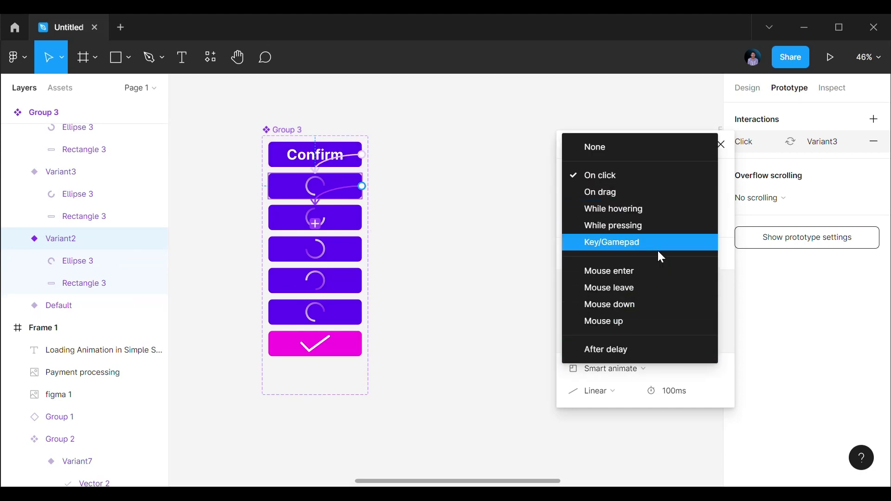
pyautogui.click(600, 354)
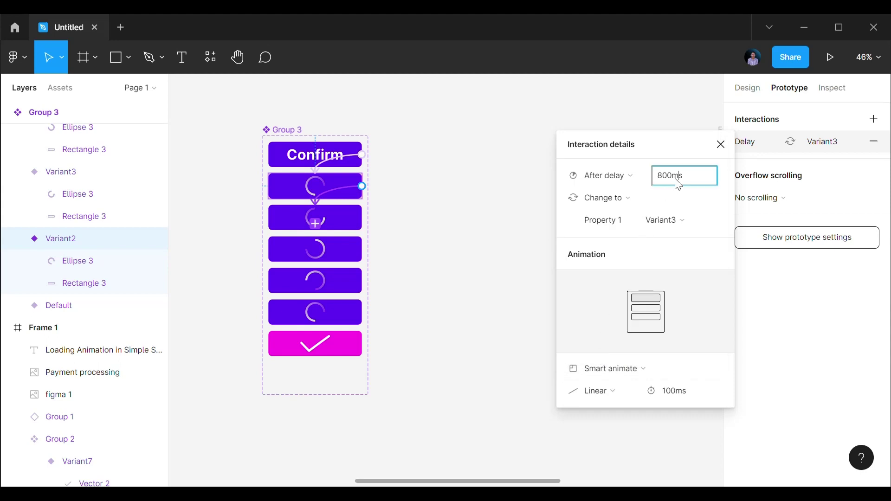
pyautogui.write('1')
pyautogui.click(681, 395)
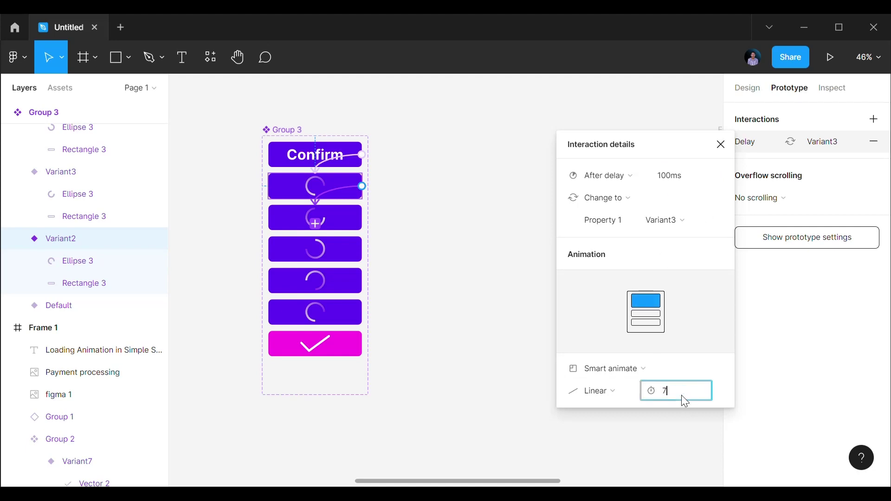
pyautogui.write('700ms')
pyautogui.press('Return')
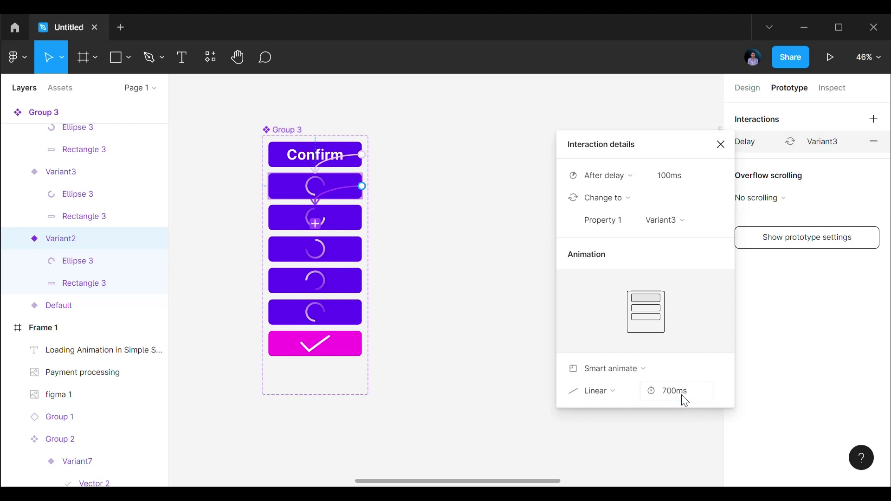
pyautogui.click(408, 268)
# Step: Connect Variant3 to Variant4 with an After delay trigger and shorten its delay
pyautogui.click(359, 224)
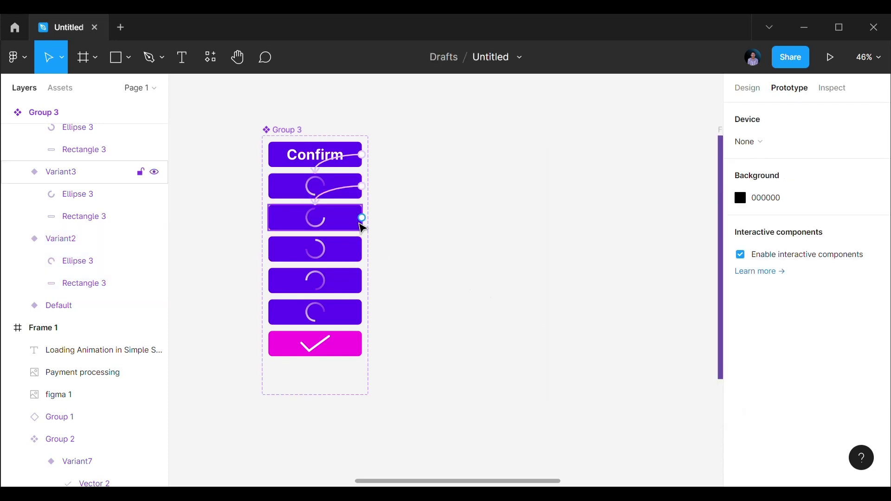
pyautogui.moveTo(362, 217); pyautogui.dragTo(350, 253)
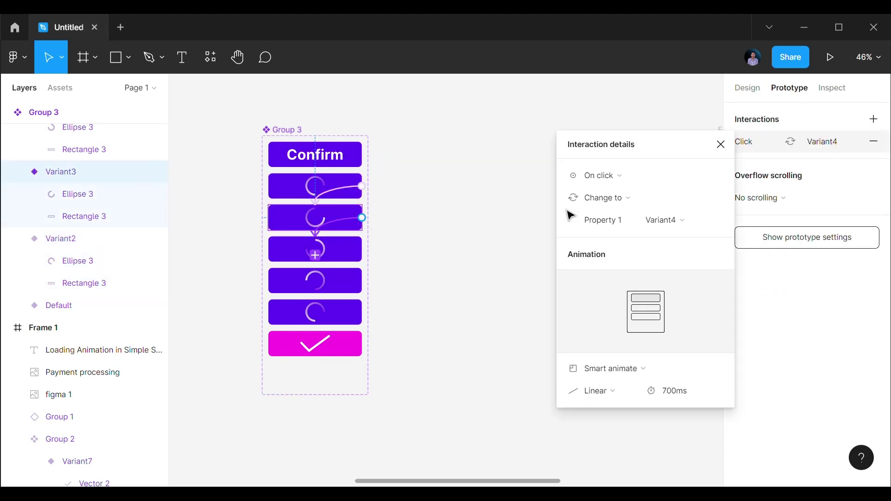
pyautogui.click(631, 184)
pyautogui.click(625, 349)
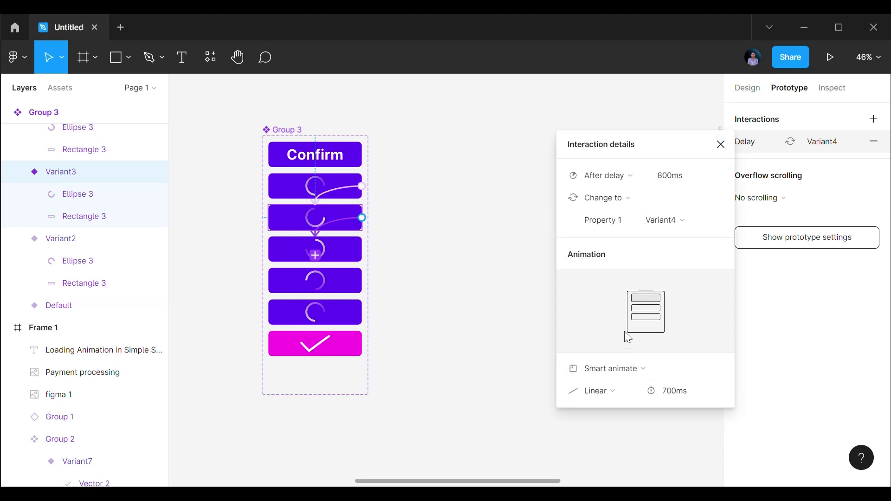
pyautogui.click(675, 185)
pyautogui.write('1')
pyautogui.press('Return')
pyautogui.click(510, 301)
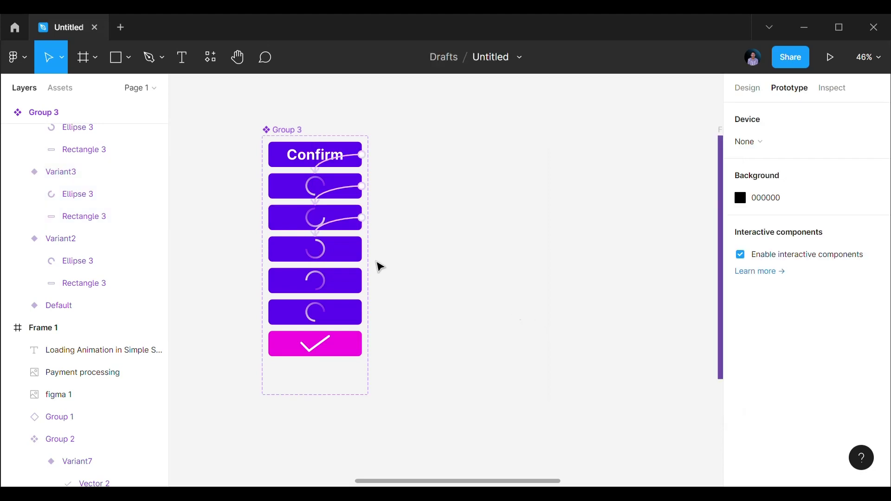
# Step: Connect Variant4 to Variant5 with an After delay trigger and shorten its delay
pyautogui.click(358, 258)
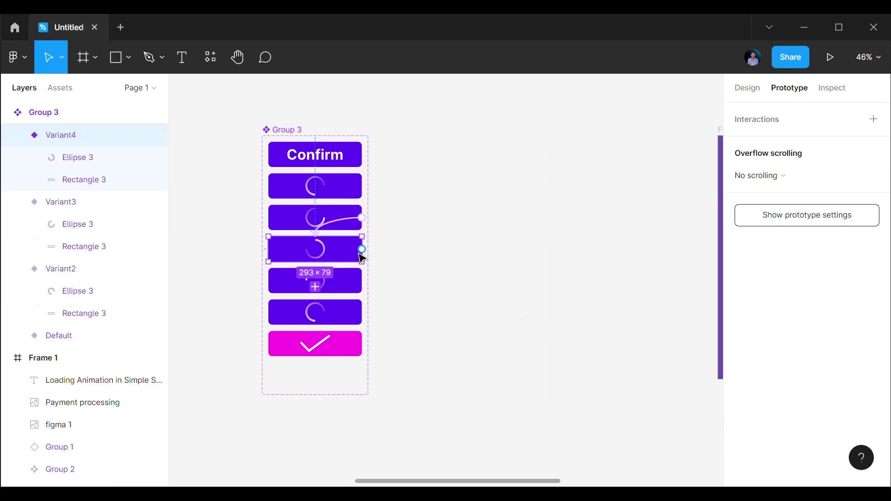
pyautogui.moveTo(362, 250); pyautogui.dragTo(334, 284)
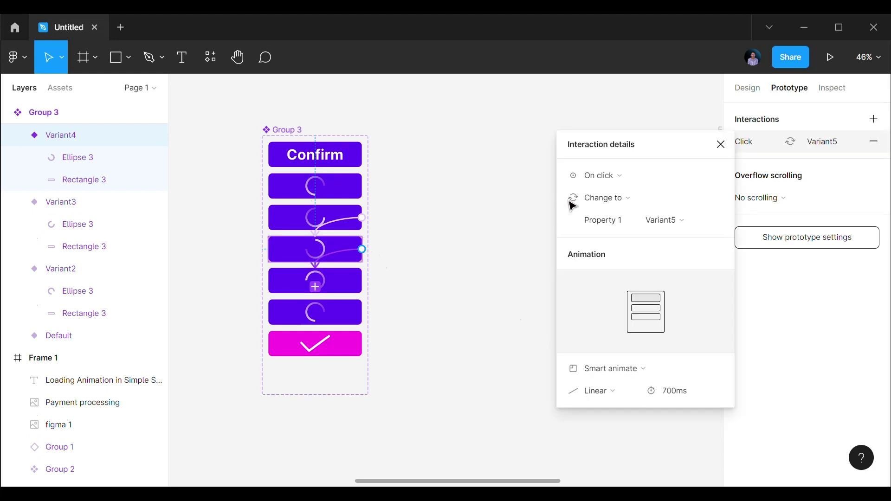
pyautogui.click(598, 177)
pyautogui.click(609, 352)
pyautogui.click(661, 179)
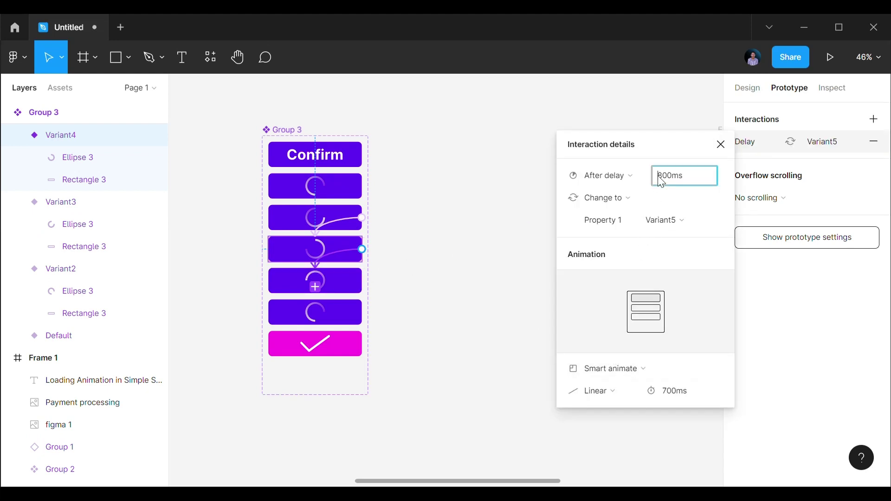
pyautogui.write('1')
pyautogui.click(440, 239)
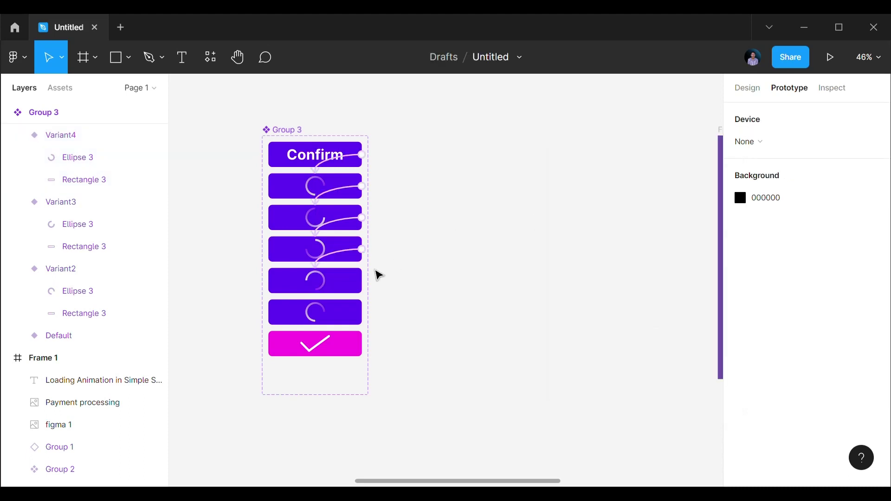
# Step: Connect Variant5 to Variant6 with an After delay trigger and shorten its delay
pyautogui.click(365, 293)
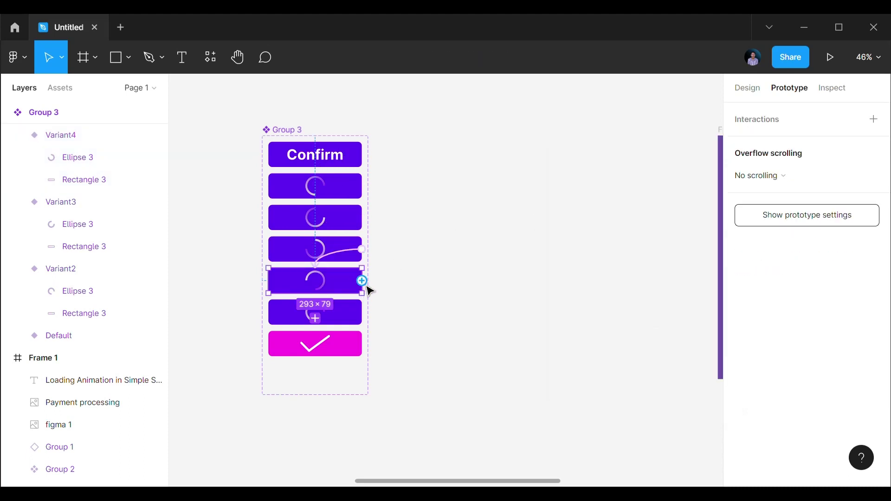
pyautogui.moveTo(364, 282); pyautogui.dragTo(340, 317)
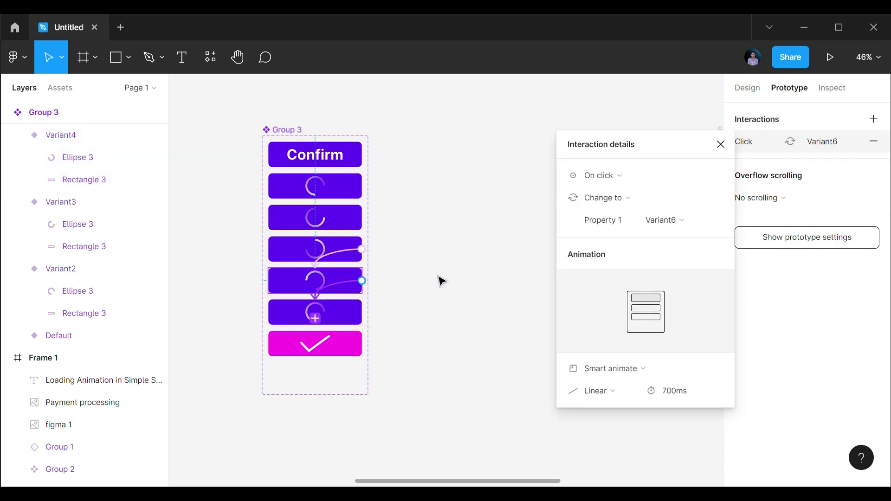
pyautogui.click(631, 181)
pyautogui.click(598, 351)
pyautogui.click(675, 182)
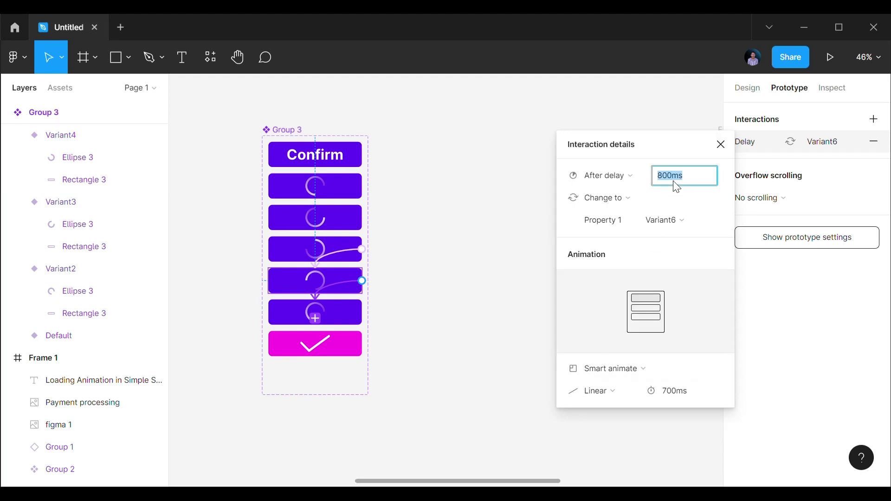
pyautogui.write('1')
pyautogui.click(531, 207)
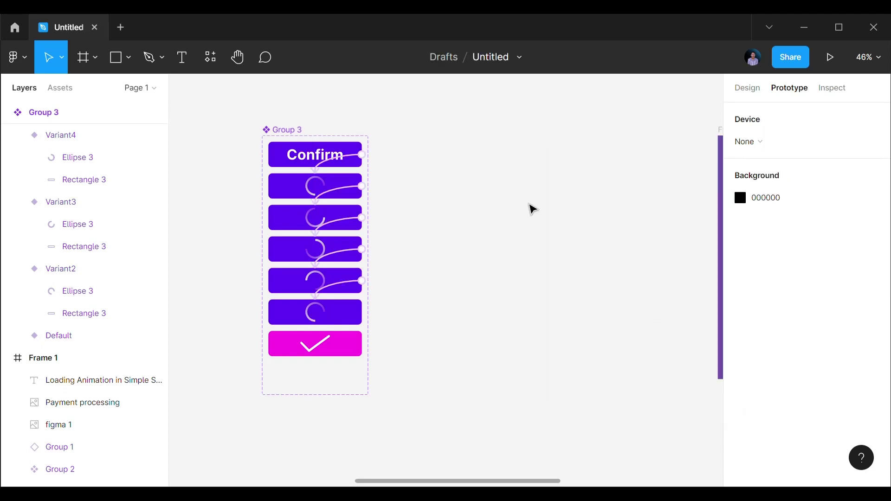
# Step: Connect Variant6 to Variant7 with an After delay trigger of 100 ms and change its Smart animate duration
pyautogui.click(366, 321)
pyautogui.moveTo(362, 313); pyautogui.dragTo(334, 343)
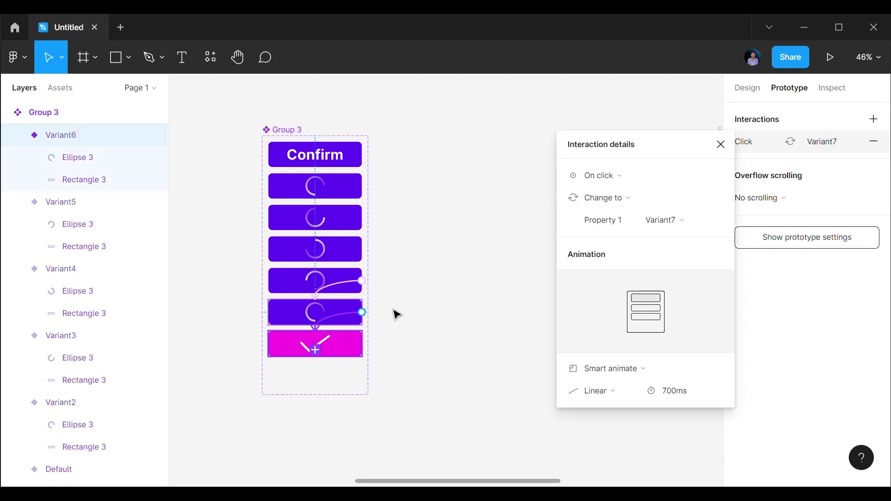
pyautogui.click(610, 189)
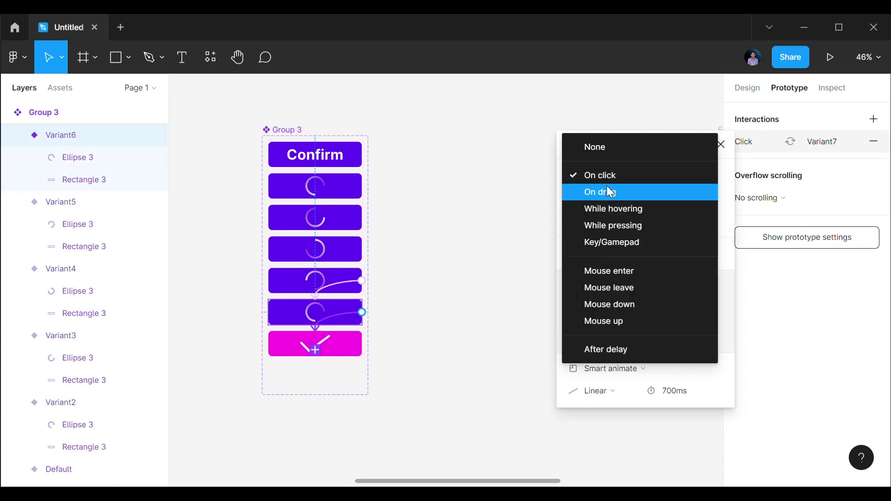
pyautogui.click(613, 348)
pyautogui.click(686, 186)
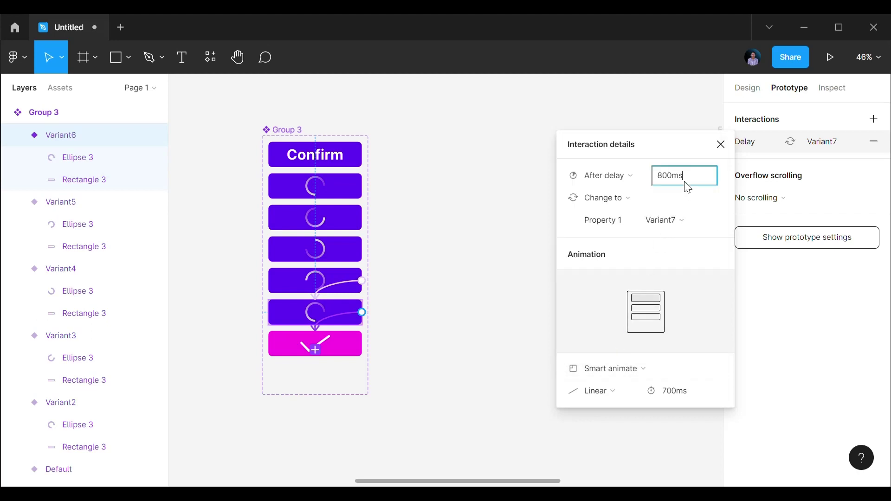
pyautogui.write('1')
pyautogui.click(676, 398)
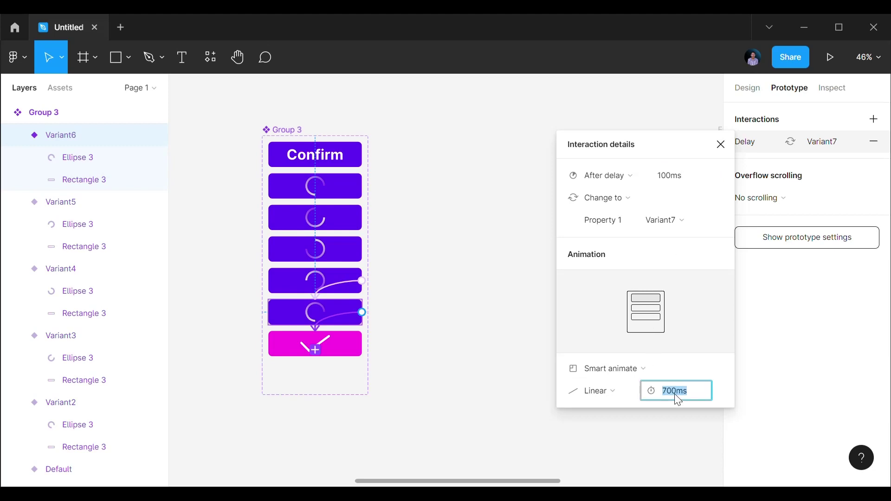
pyautogui.write('1')
pyautogui.write('19')
pyautogui.click(458, 346)
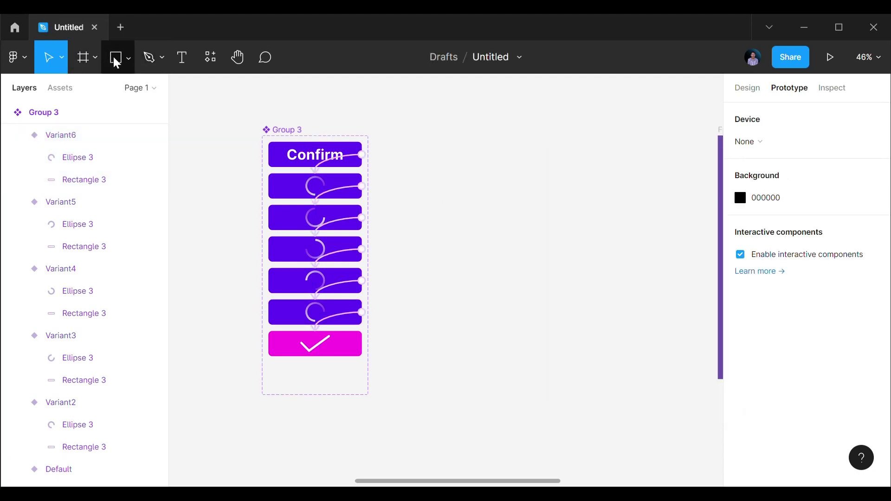
# Step: Draw a frame about 634 × 857 beside the Group 3 component set and place a horizontally centred Group 3 instance in its upper part
pyautogui.click(83, 57)
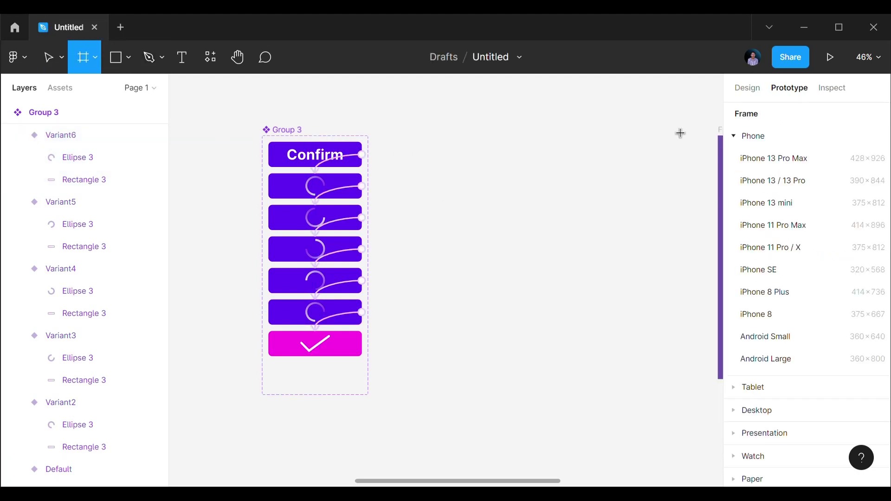
pyautogui.moveTo(438, 125); pyautogui.dragTo(641, 400)
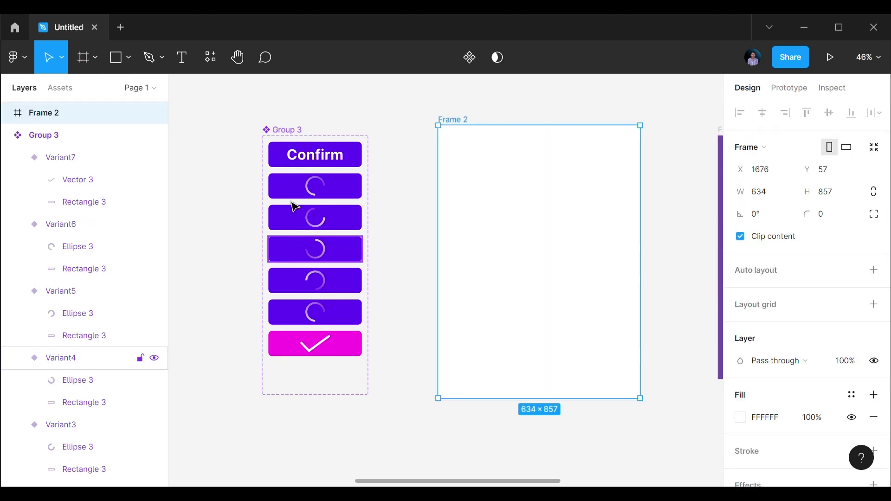
pyautogui.click(271, 140)
pyautogui.click(56, 89)
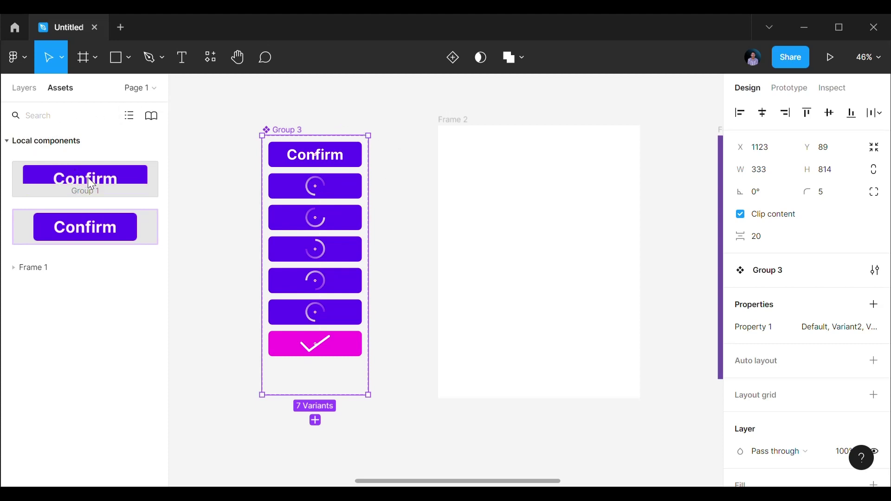
pyautogui.moveTo(85, 235); pyautogui.dragTo(542, 199)
pyautogui.click(763, 121)
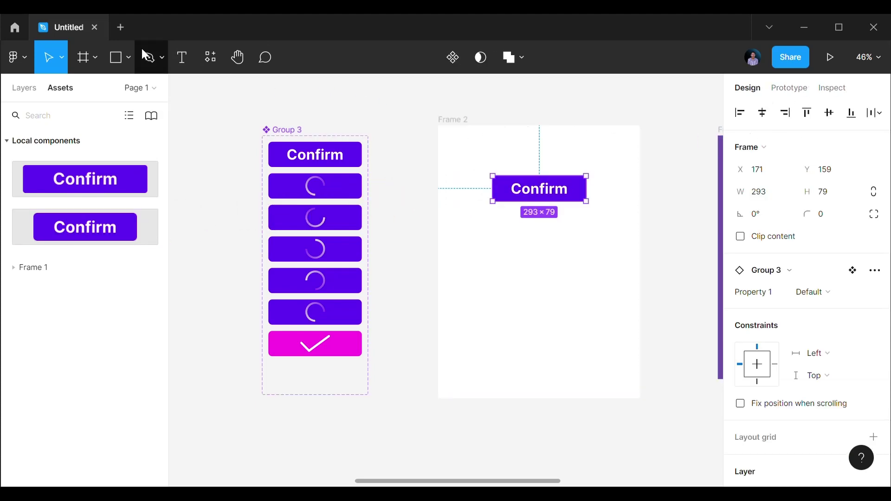
# Step: Present the Frame 2 prototype and play the Confirm button's animation twice, returning to the design file after each run
pyautogui.click(836, 57)
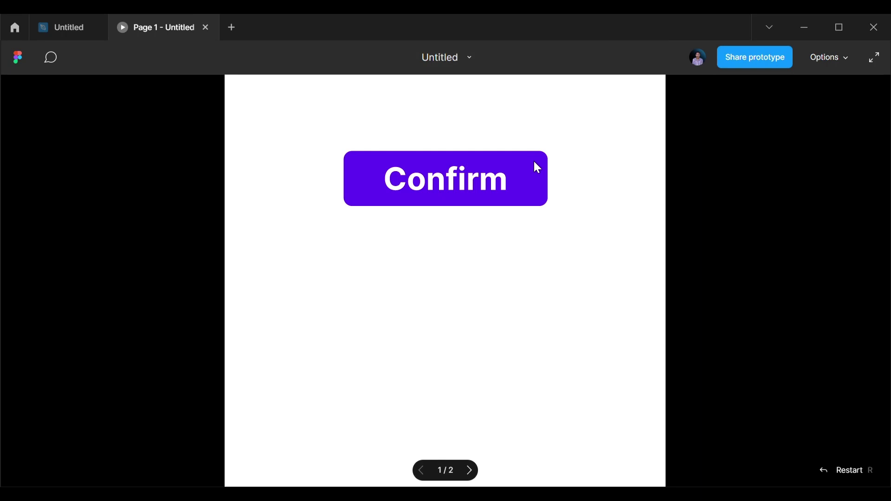
pyautogui.click(482, 178)
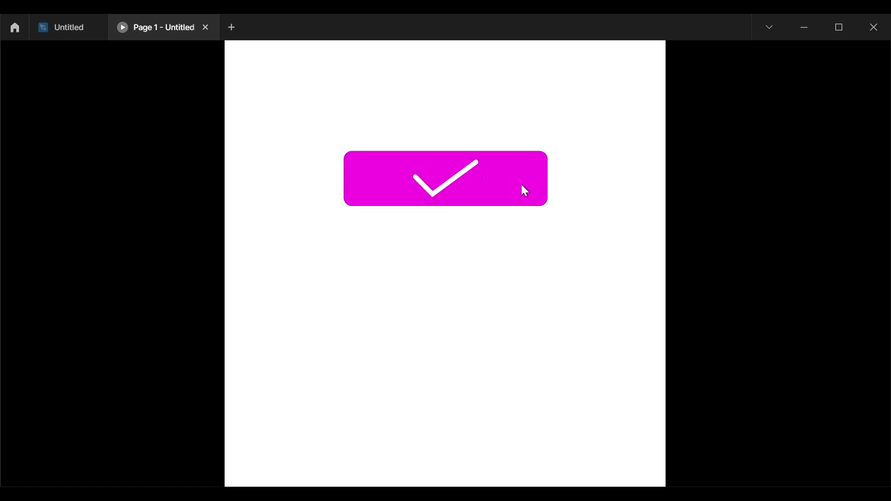
pyautogui.click(65, 28)
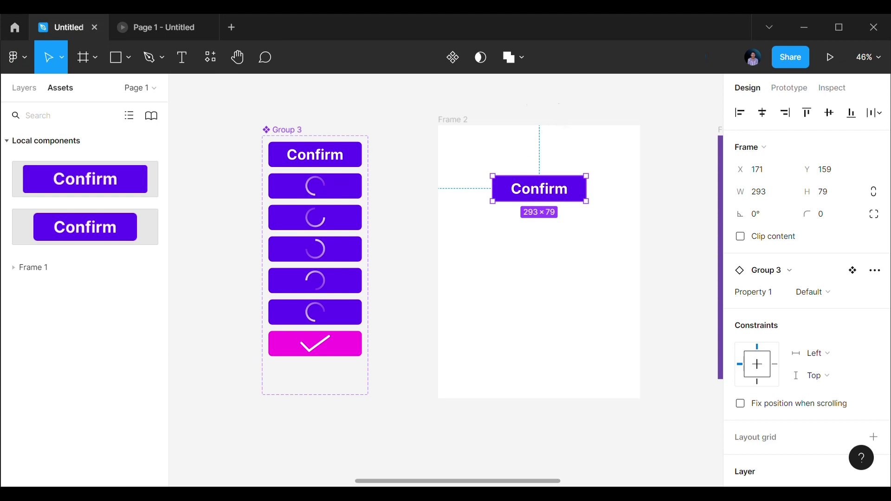
pyautogui.hotkey('ctrl', 'Tab')
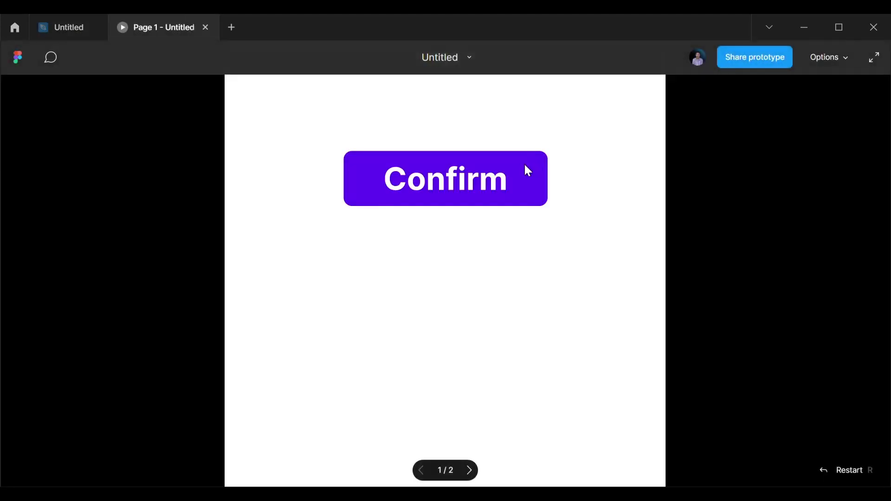
pyautogui.click(481, 178)
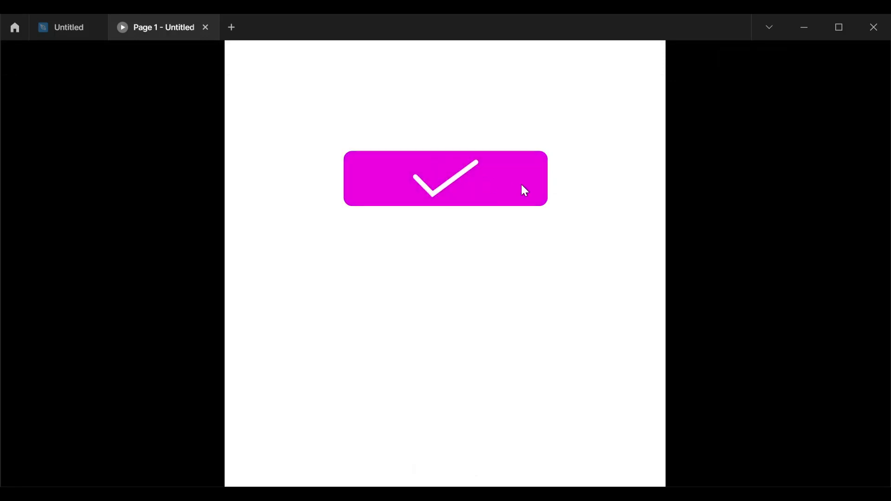
pyautogui.click(66, 27)
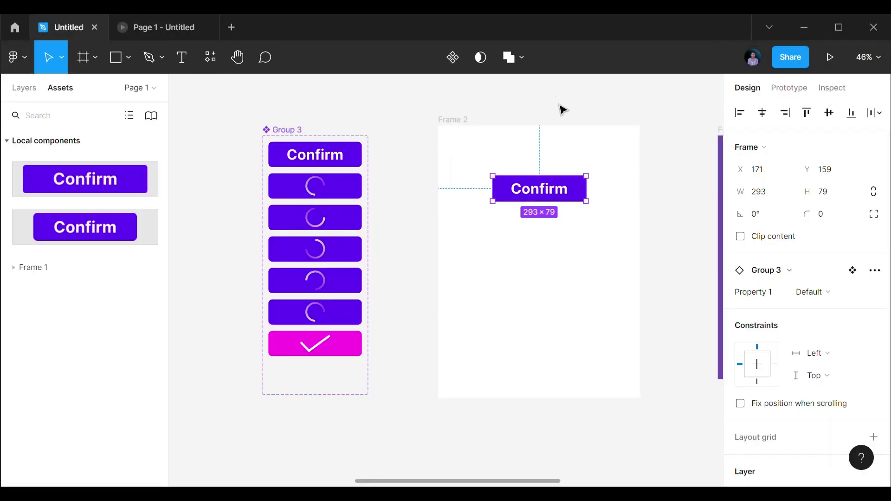